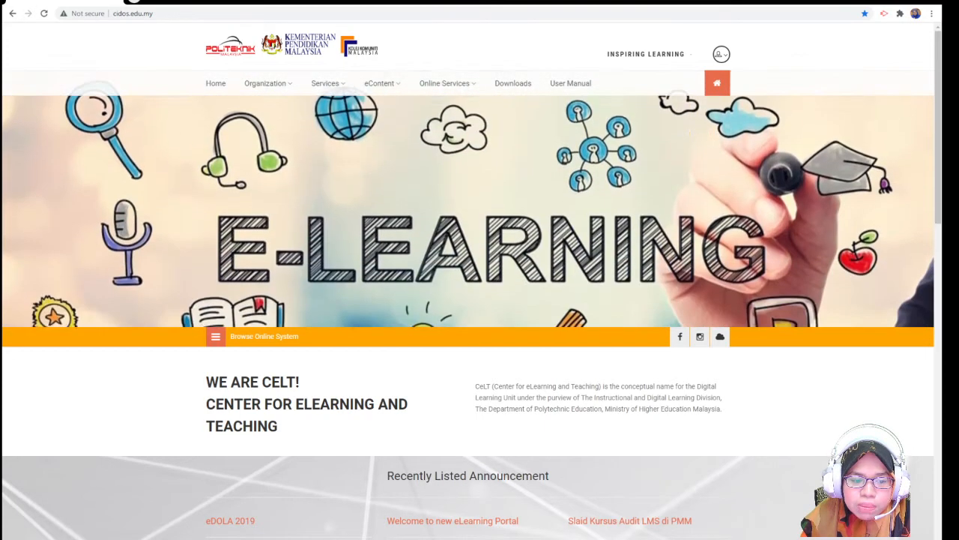
- Go to the LMS login page from the CIDOS Online Services menu
{"action": "left_click", "coordinate": [194, 11]}
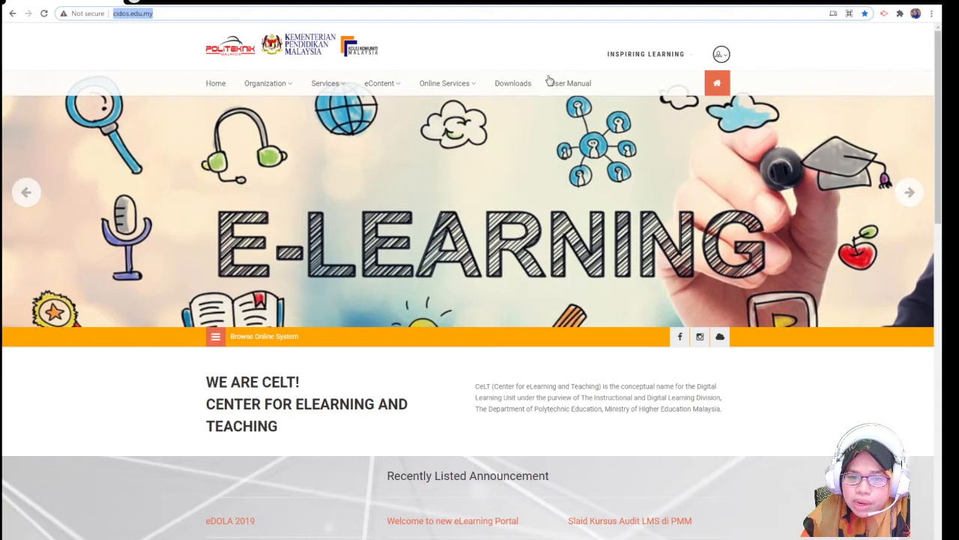
{"action": "mouse_move", "coordinate": [465, 82]}
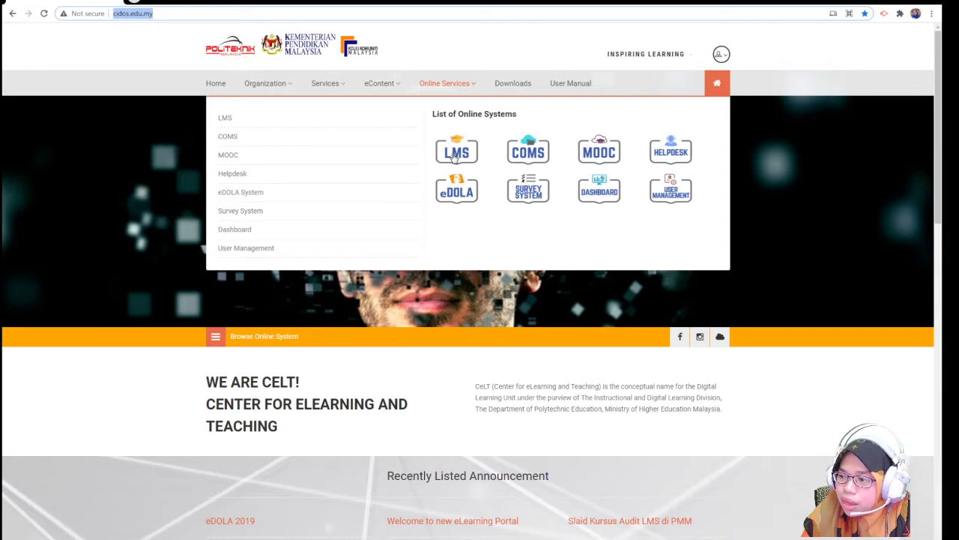
{"action": "left_click", "coordinate": [454, 154]}
- Zoom the login page in twice, fill in the saved username and password, and log in
{"action": "key", "text": "ctrl+plus"}
{"action": "key", "text": "ctrl+plus"}
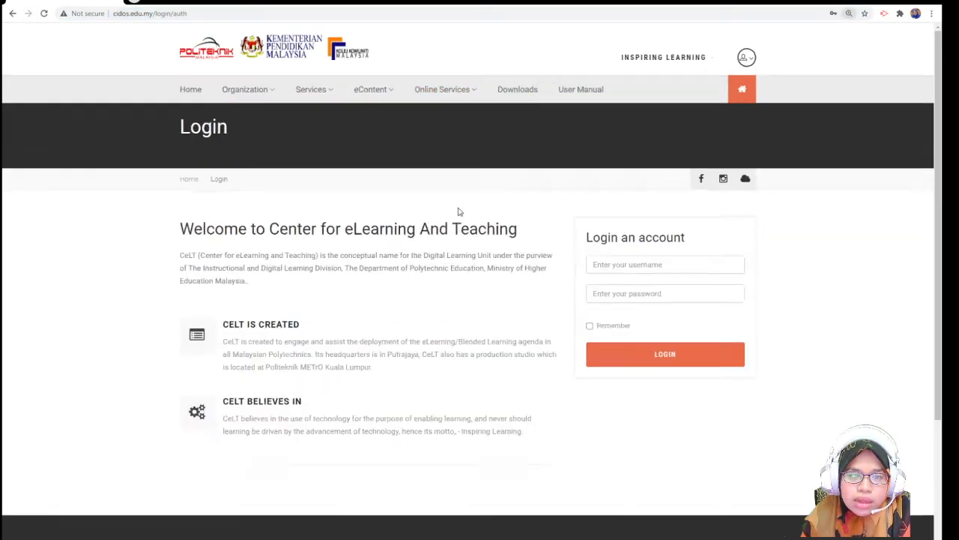
{"action": "key", "text": "ctrl+plus"}
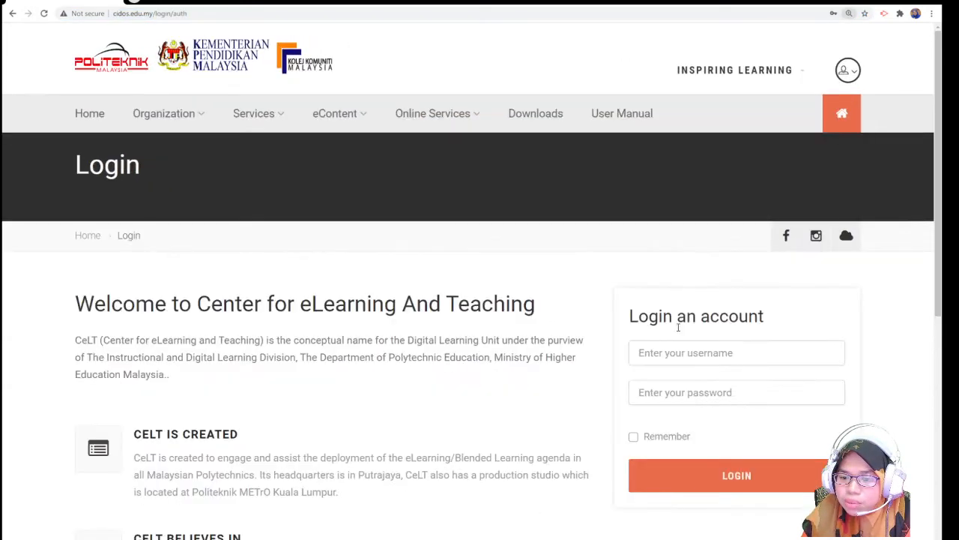
{"action": "left_click", "coordinate": [684, 358]}
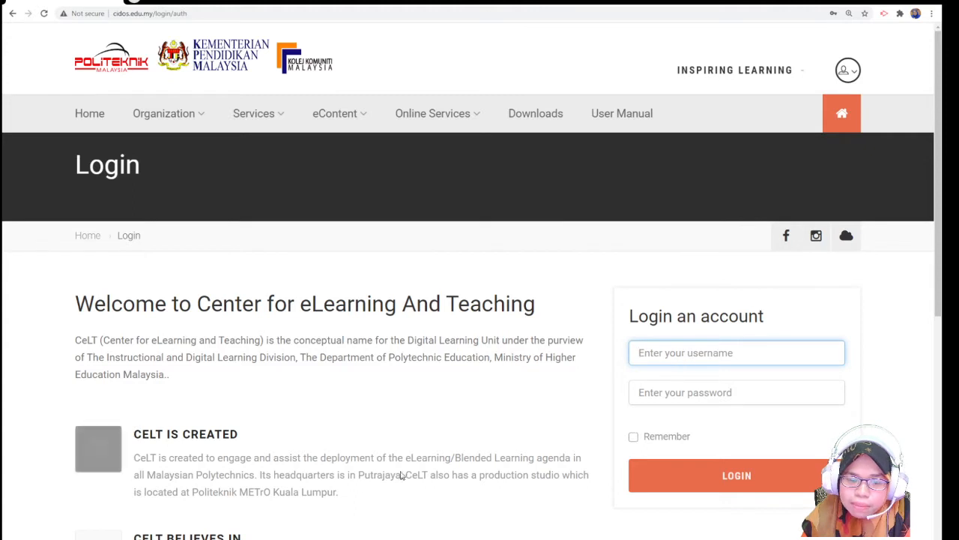
{"action": "left_click", "coordinate": [315, 537]}
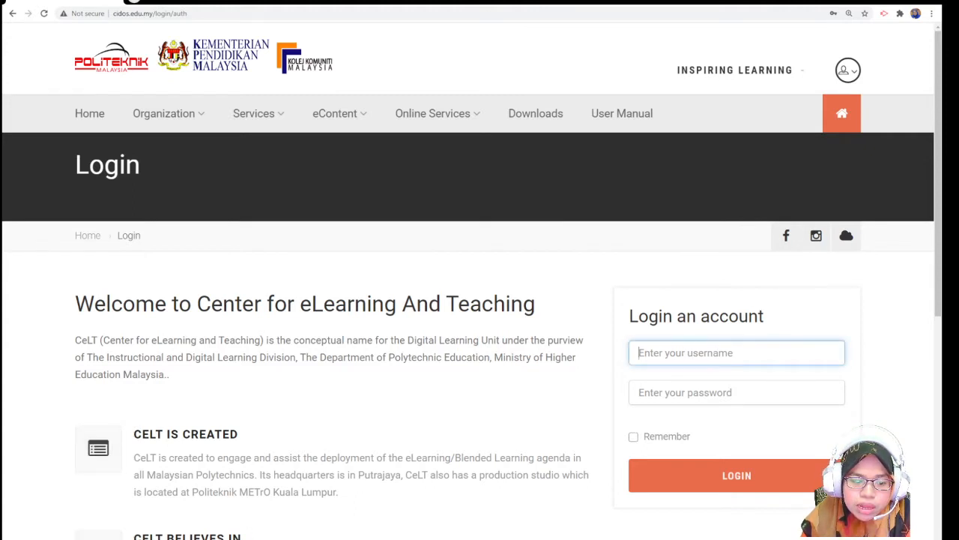
{"action": "left_click", "coordinate": [669, 347]}
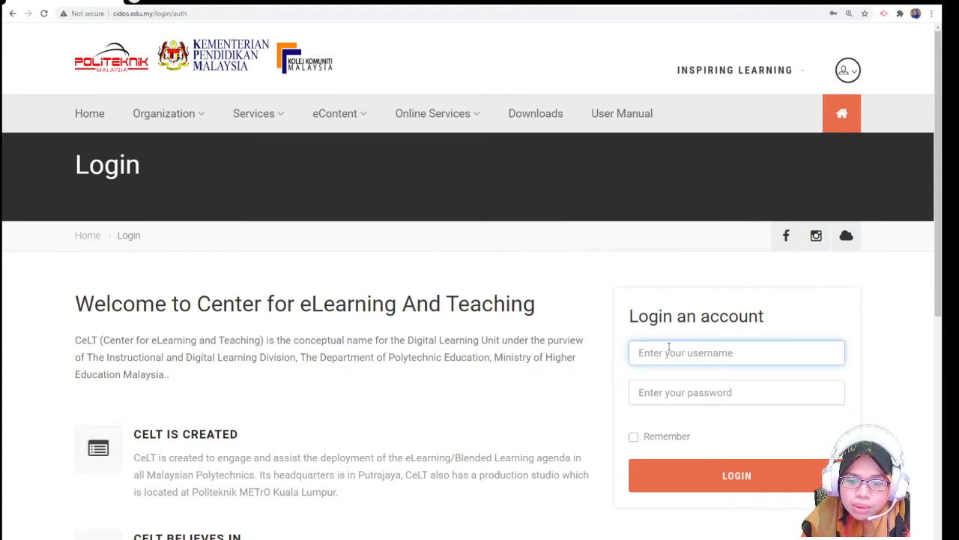
{"action": "left_click", "coordinate": [688, 185]}
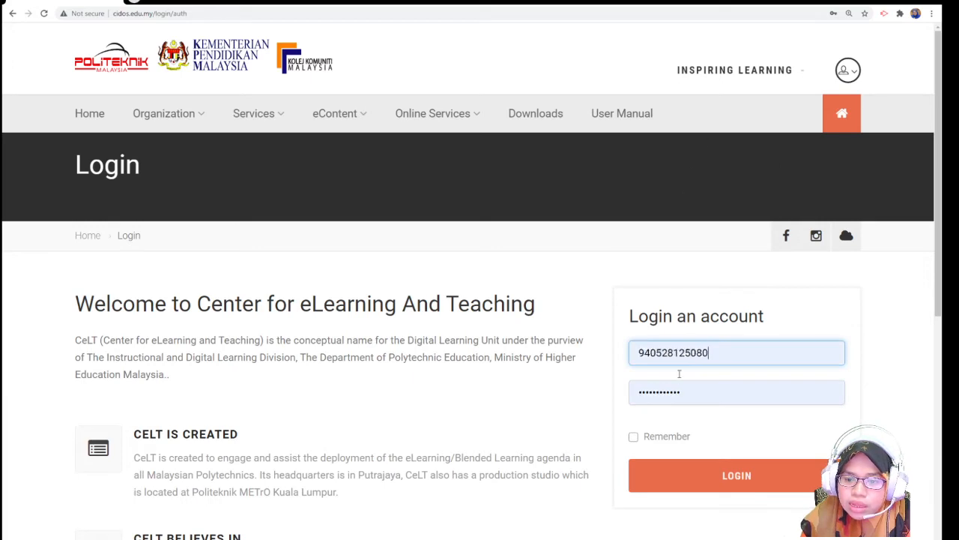
{"action": "left_click", "coordinate": [662, 469]}
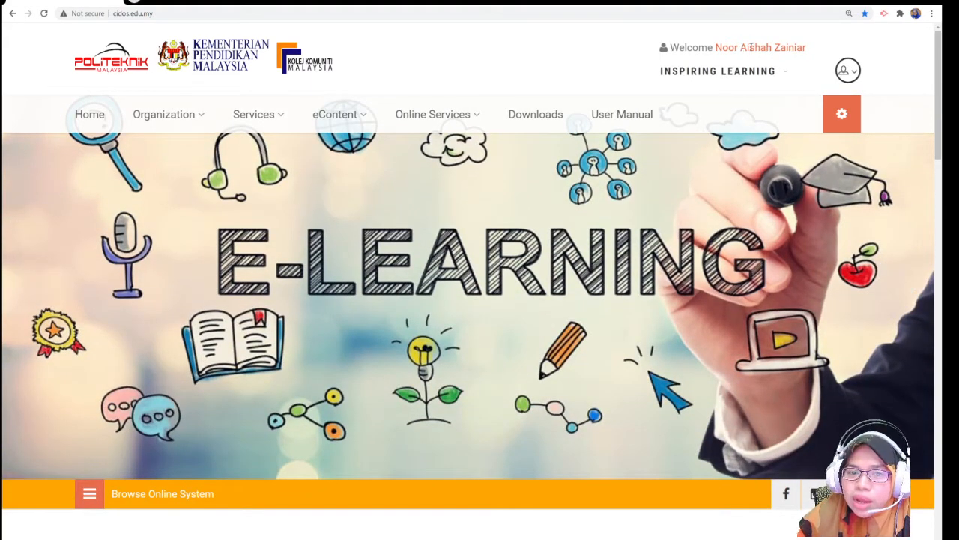
- Launch the LMS from the Online Services list of online systems
{"action": "left_click_drag", "start_coordinate": [669, 48], "coordinate": [787, 47]}
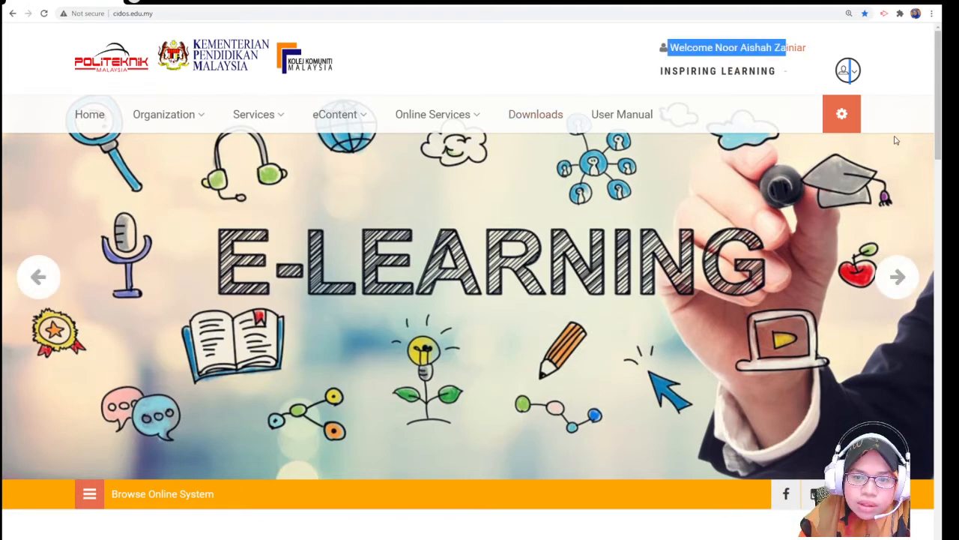
{"action": "mouse_move", "coordinate": [475, 120]}
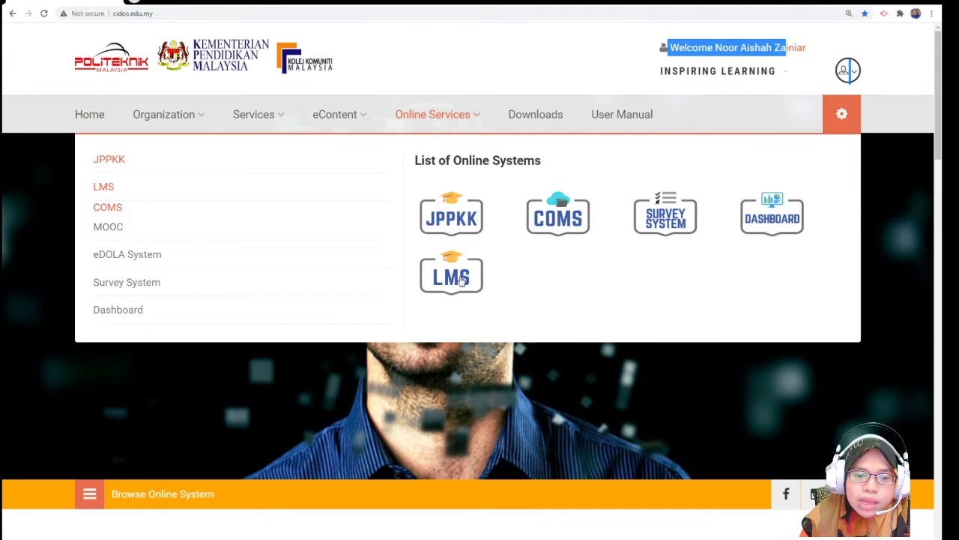
{"action": "left_click", "coordinate": [461, 280]}
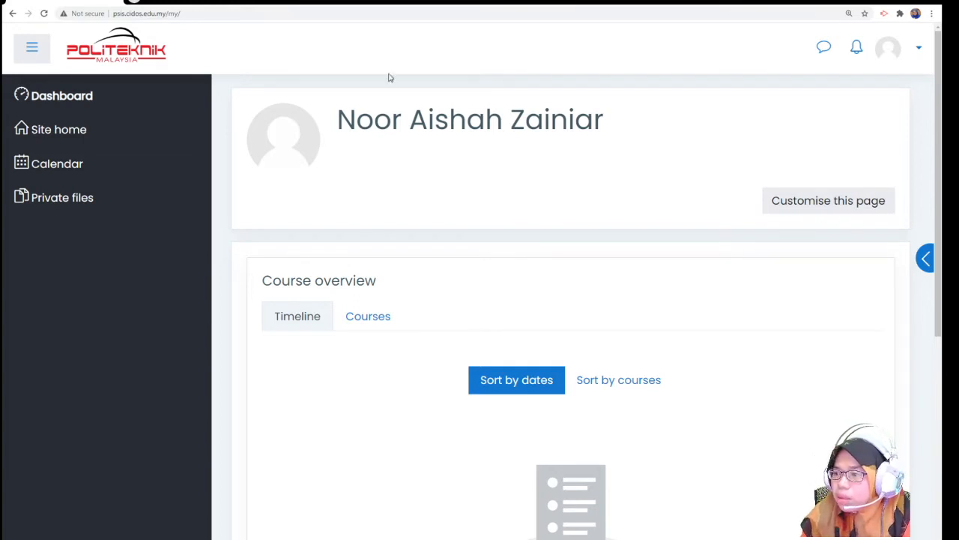
{"action": "scroll", "coordinate": [489, 223], "scroll_direction": "down", "scroll_amount": 5}
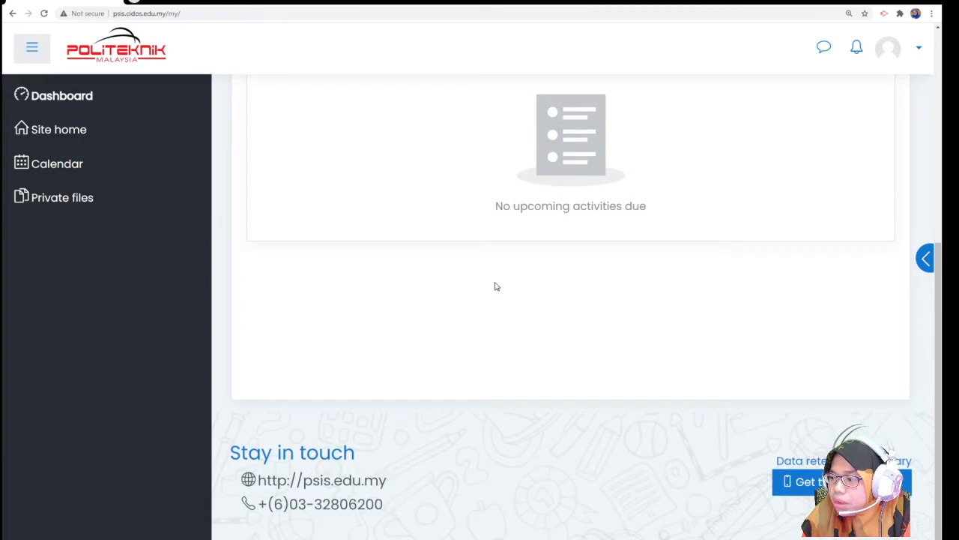
{"action": "scroll", "coordinate": [495, 284], "scroll_direction": "up", "scroll_amount": 5}
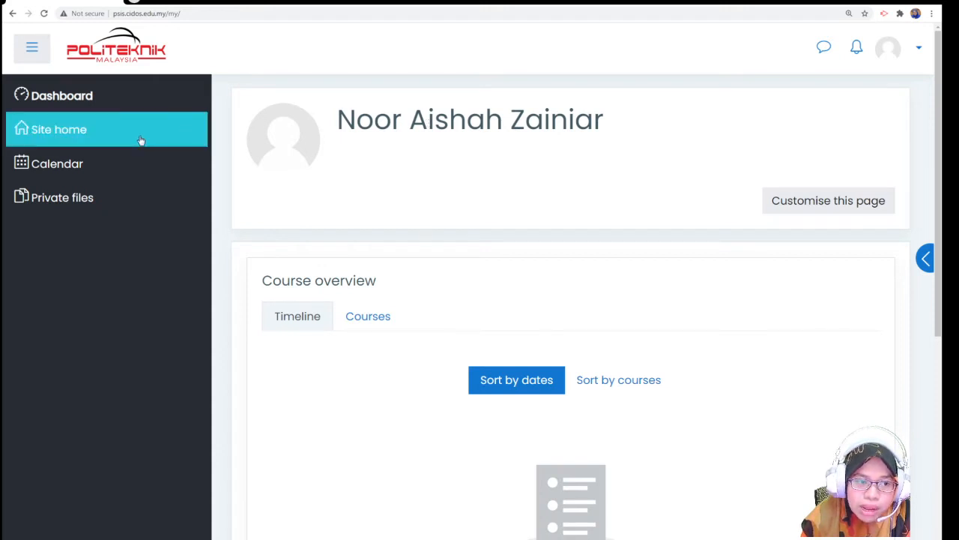
- From Site home, open the DIPLOMA IN INFORMATION TECHNOLOGY (DIGITAL TECHNOLOGY) course category
{"action": "left_click", "coordinate": [52, 132]}
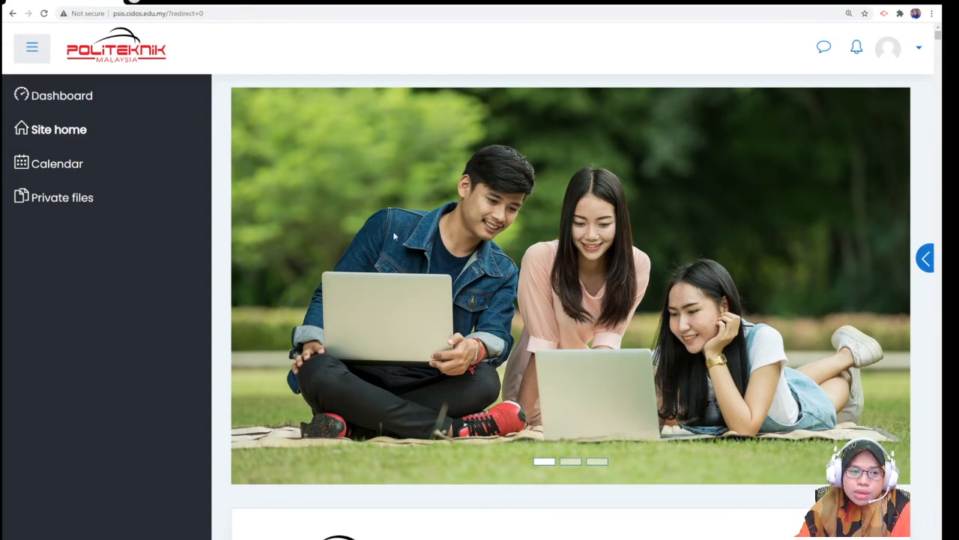
{"action": "scroll", "coordinate": [420, 242], "scroll_direction": "down", "scroll_amount": 3}
{"action": "scroll", "coordinate": [420, 243], "scroll_direction": "down", "scroll_amount": 10}
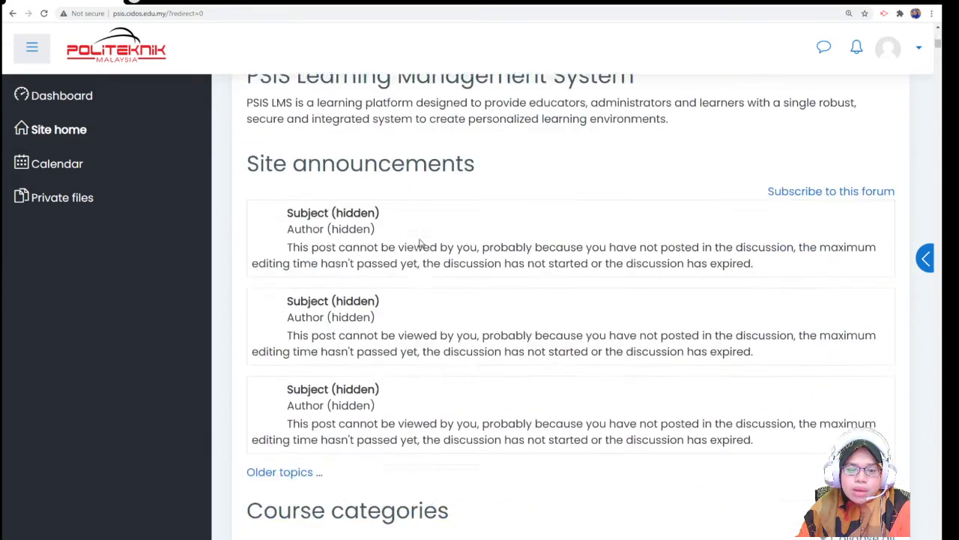
{"action": "scroll", "coordinate": [420, 247], "scroll_direction": "down", "scroll_amount": 2}
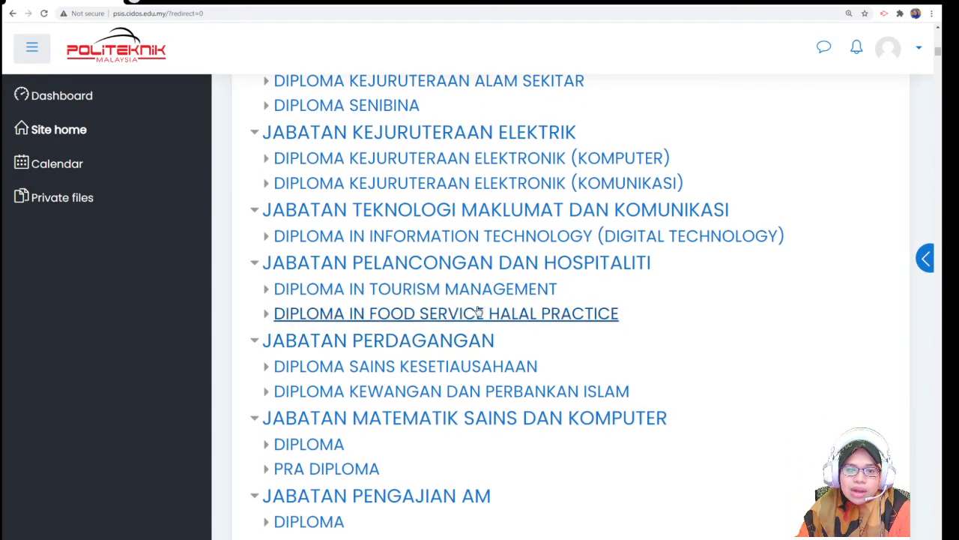
{"action": "scroll", "coordinate": [486, 307], "scroll_direction": "down", "scroll_amount": 1}
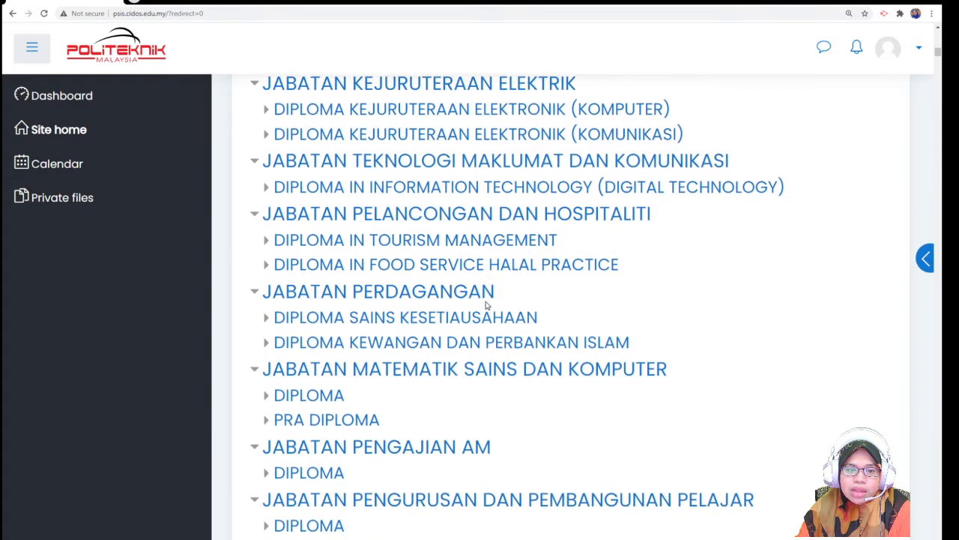
{"action": "left_click", "coordinate": [476, 189]}
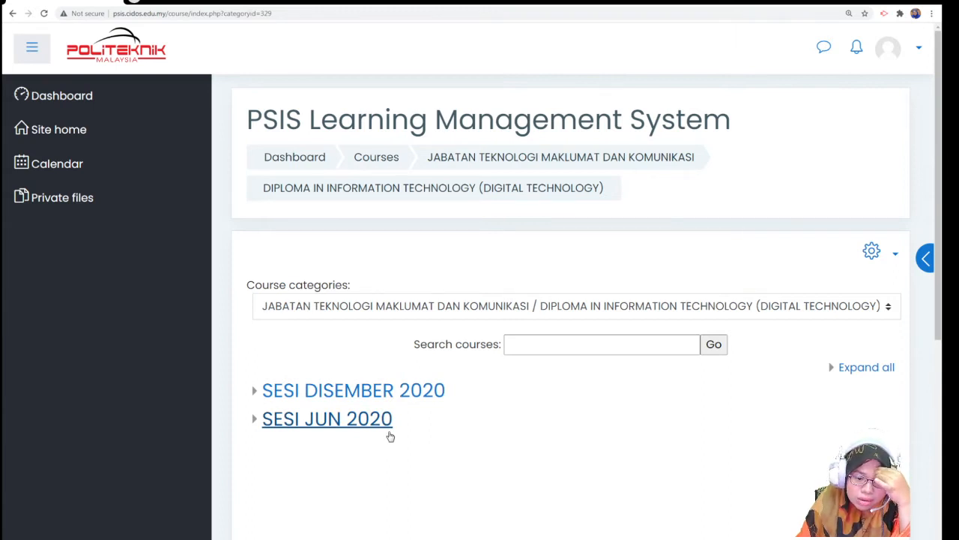
- Search SESI DISEMBER 2020 for DFC40163 and open System Analysis and Design
{"action": "left_click", "coordinate": [384, 397]}
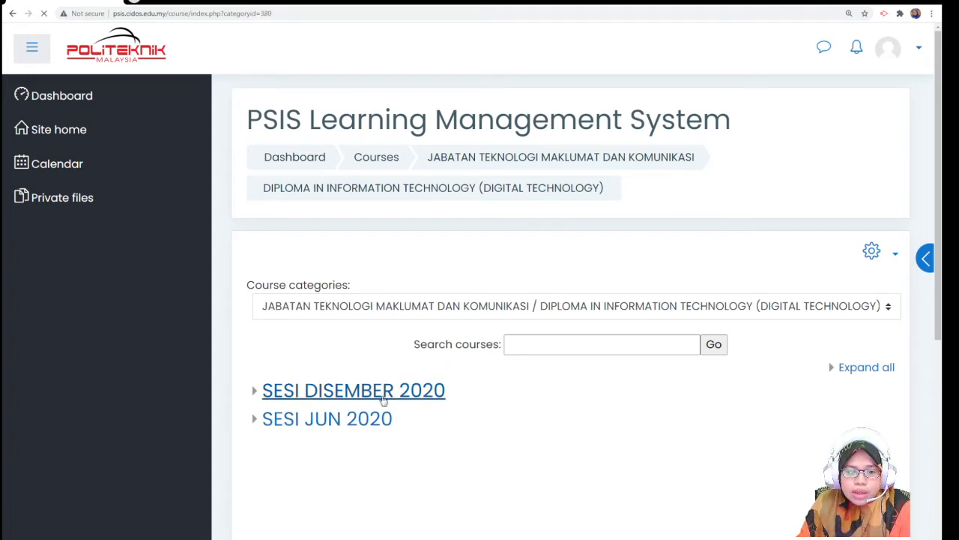
{"action": "left_click", "coordinate": [617, 346]}
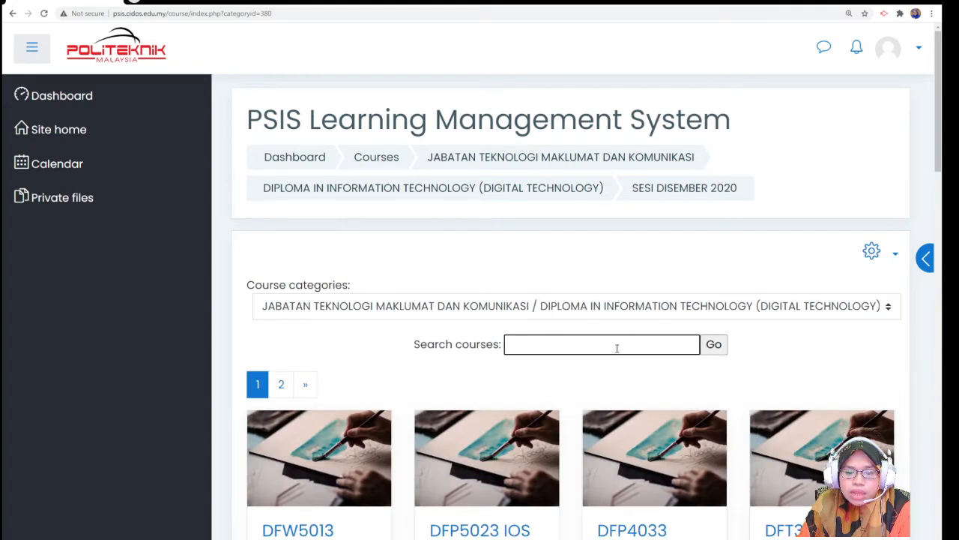
{"action": "left_click", "coordinate": [537, 466]}
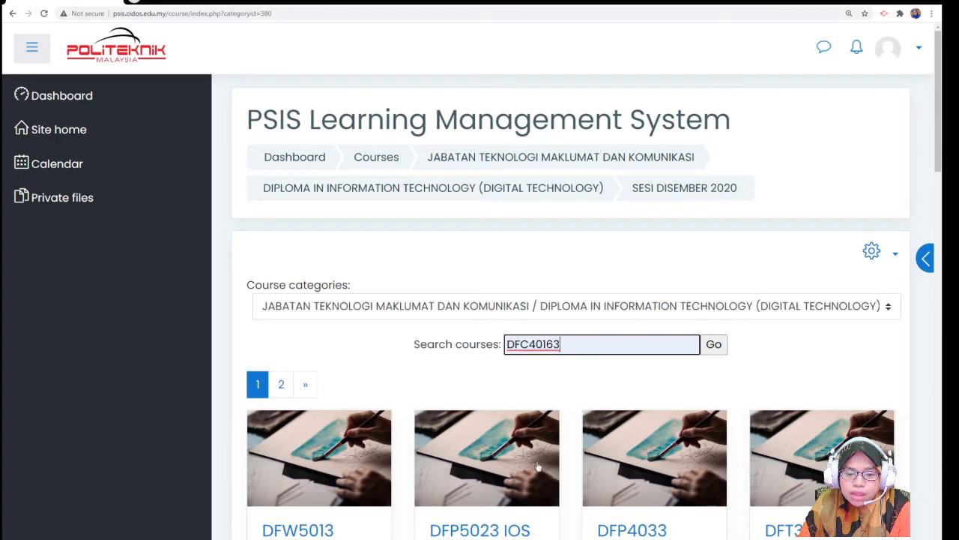
{"action": "left_click", "coordinate": [716, 349]}
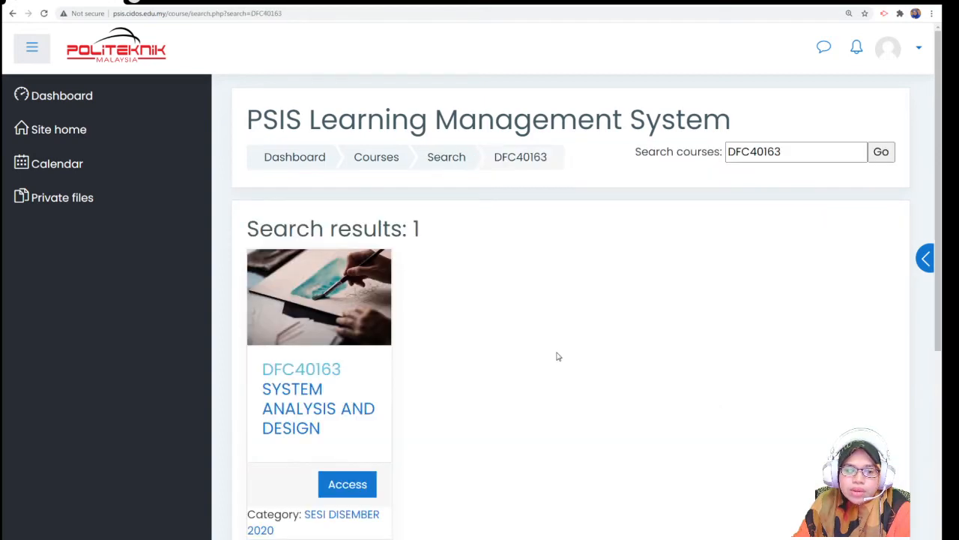
{"action": "left_click", "coordinate": [295, 372]}
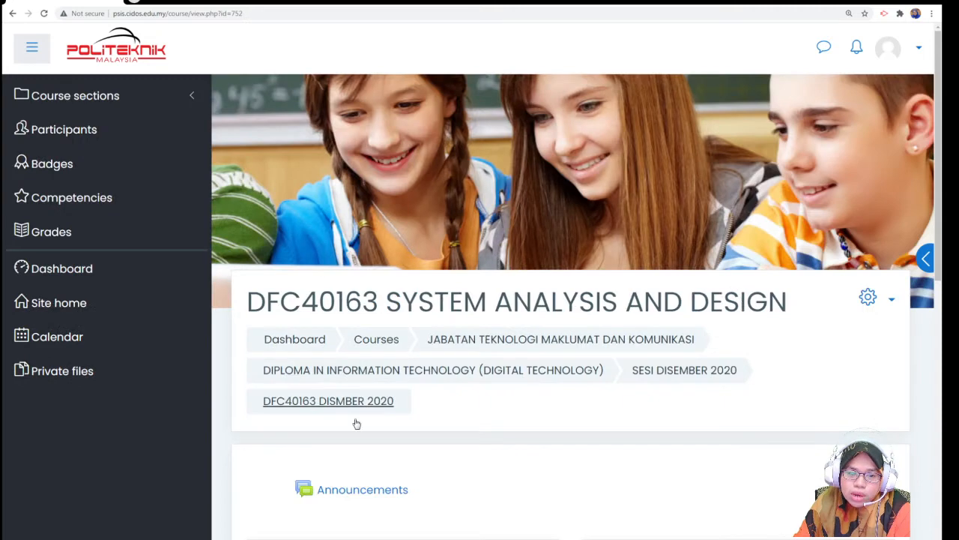
{"action": "scroll", "coordinate": [446, 292], "scroll_direction": "down", "scroll_amount": 5}
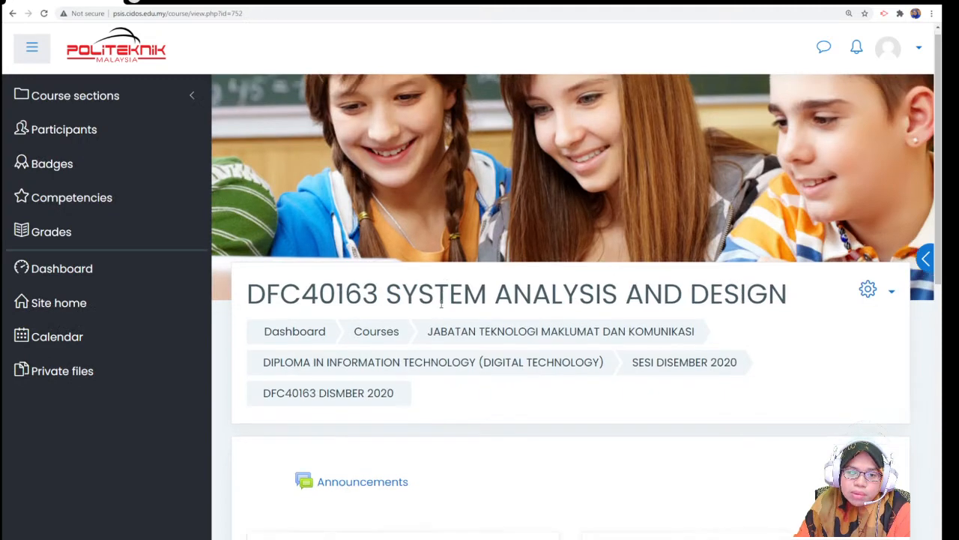
{"action": "scroll", "coordinate": [441, 307], "scroll_direction": "up", "scroll_amount": 1}
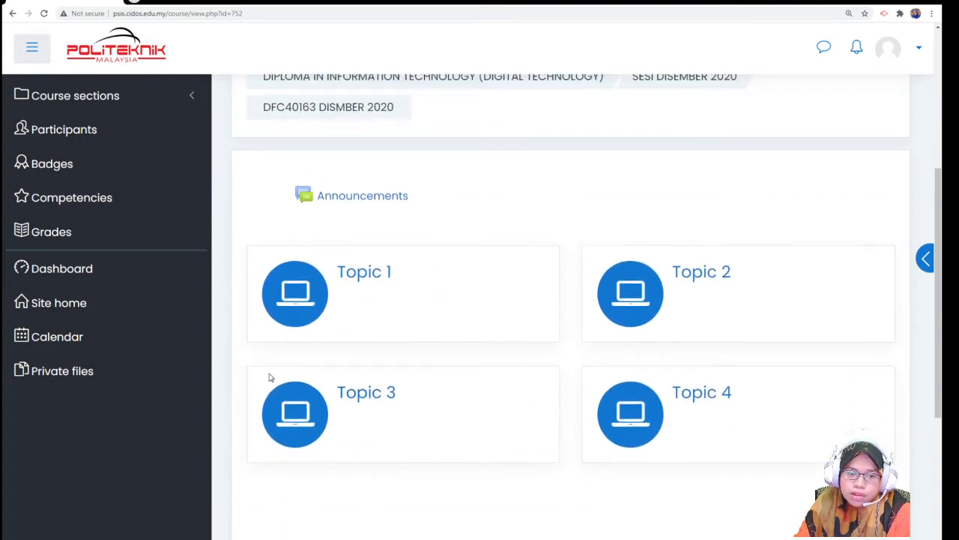
{"action": "scroll", "coordinate": [592, 383], "scroll_direction": "up", "scroll_amount": 4}
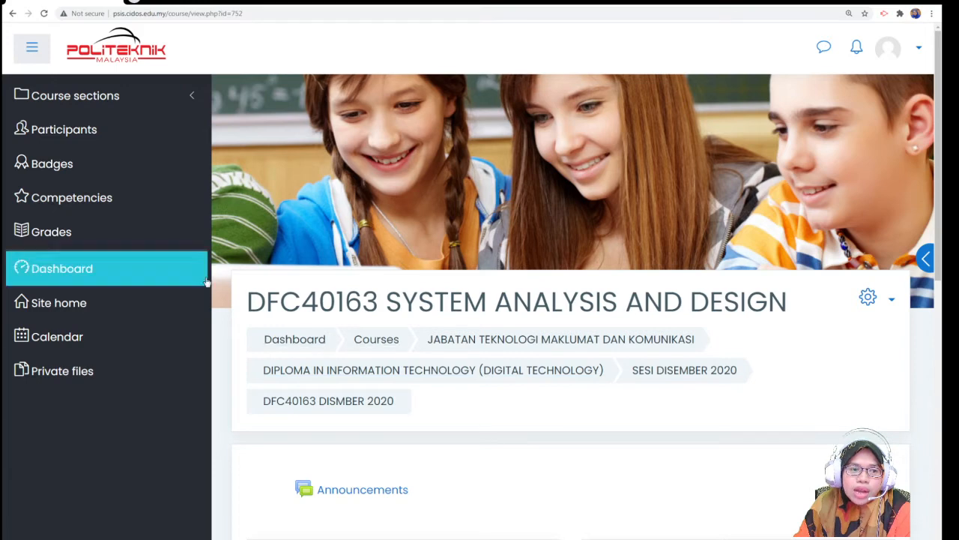
{"action": "left_click", "coordinate": [33, 47]}
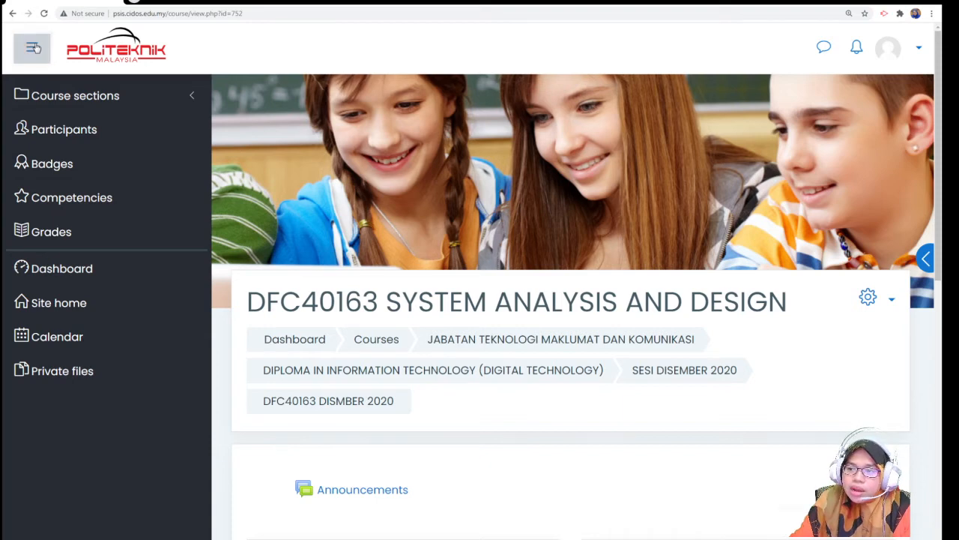
{"action": "left_click", "coordinate": [33, 47]}
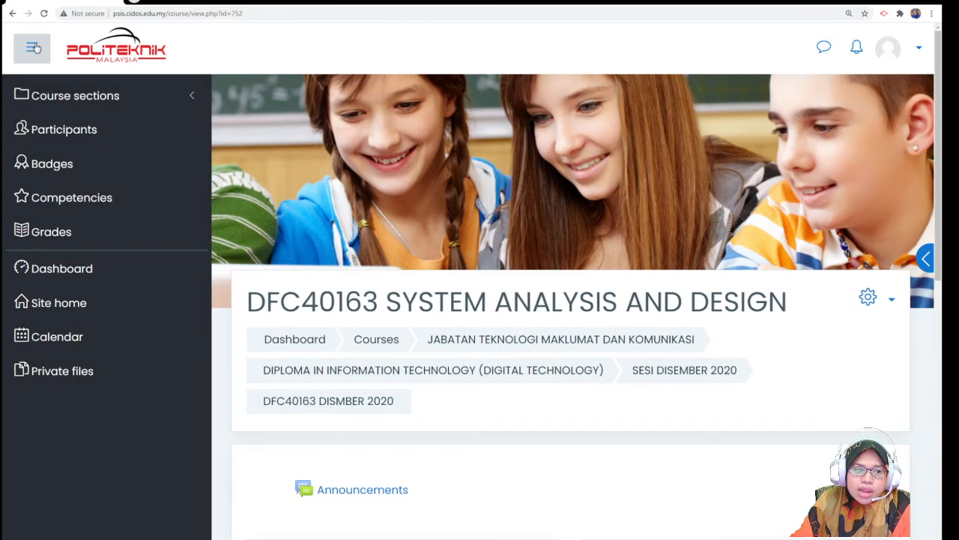
{"action": "left_click", "coordinate": [33, 48]}
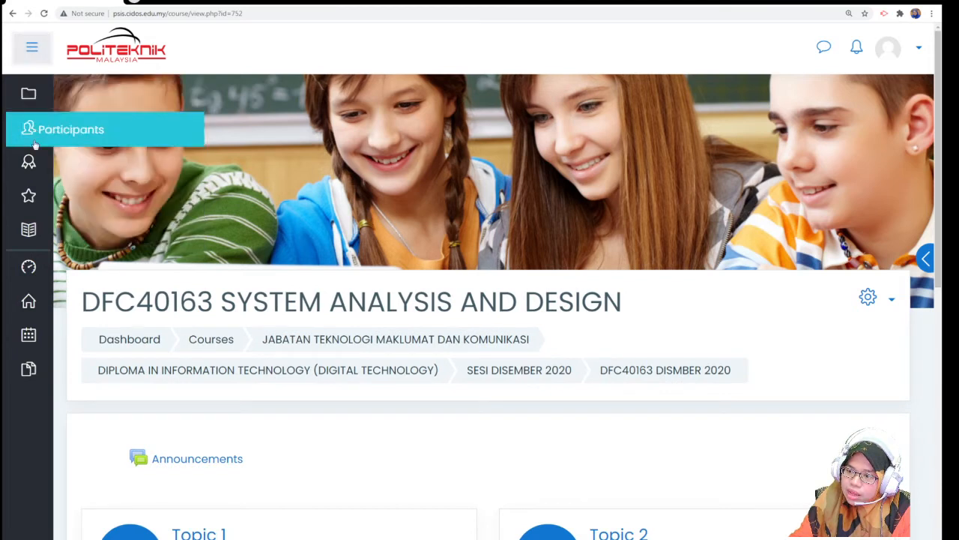
{"action": "left_click", "coordinate": [34, 51]}
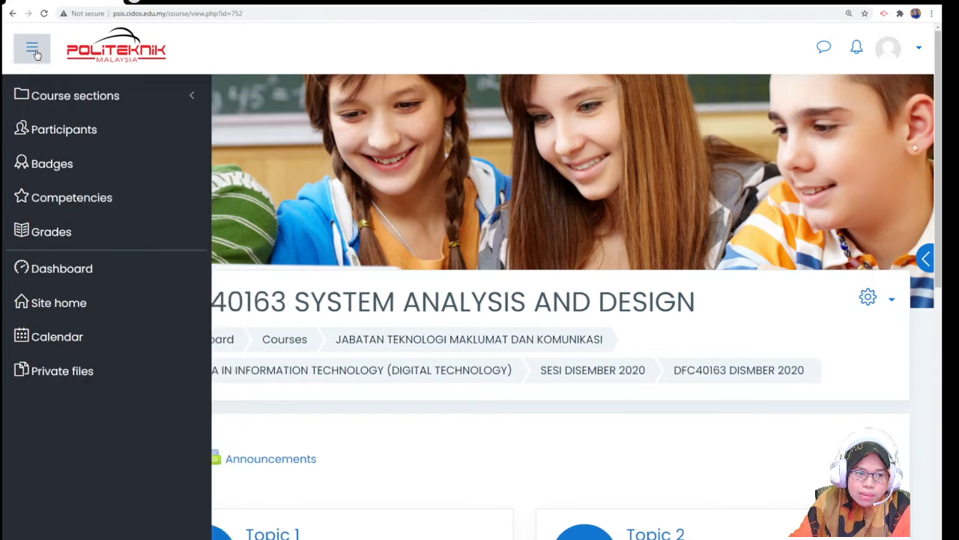
- Open the DFC40163 Participants page, which shows 0 participants
{"action": "left_click", "coordinate": [61, 139]}
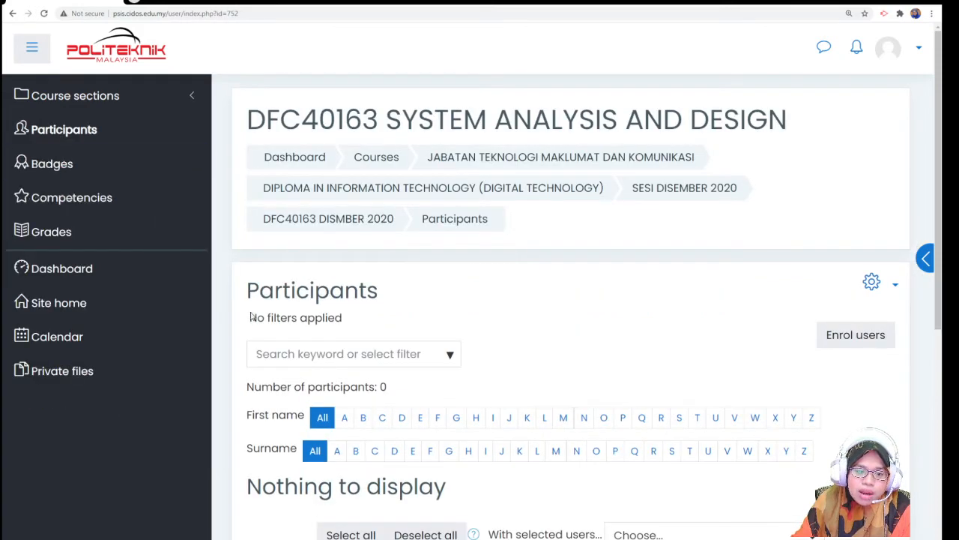
{"action": "scroll", "coordinate": [585, 338], "scroll_direction": "down", "scroll_amount": 2}
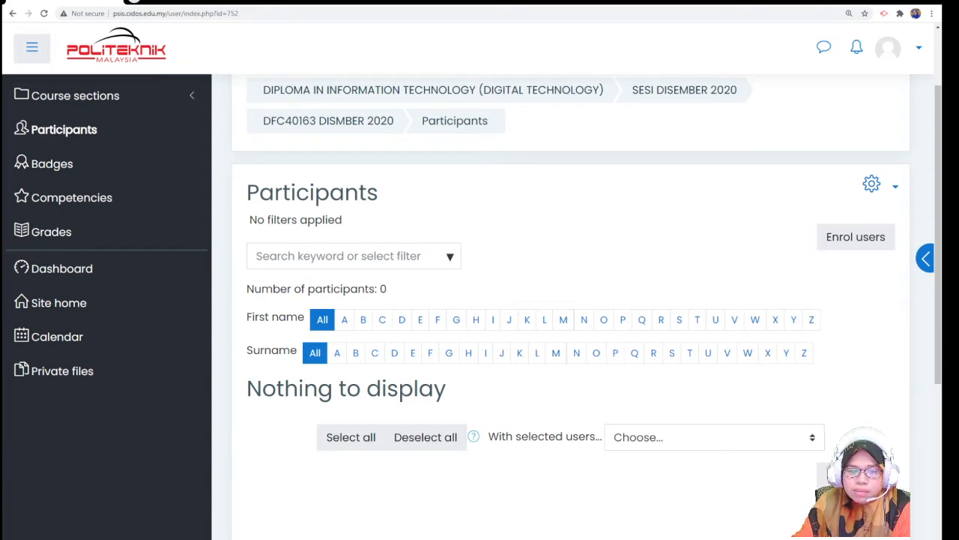
{"action": "scroll", "coordinate": [493, 266], "scroll_direction": "up", "scroll_amount": 2}
{"action": "scroll", "coordinate": [493, 267], "scroll_direction": "down", "scroll_amount": 2}
{"action": "scroll", "coordinate": [493, 266], "scroll_direction": "up", "scroll_amount": 1}
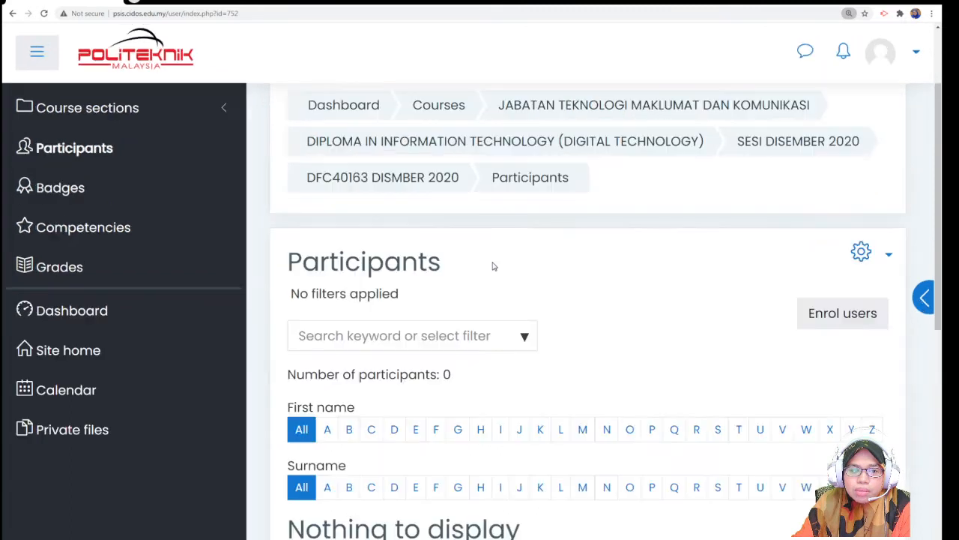
- Collapse the navigation drawer and show the participant filter choices
{"action": "left_click", "coordinate": [218, 112]}
{"action": "left_click", "coordinate": [218, 113]}
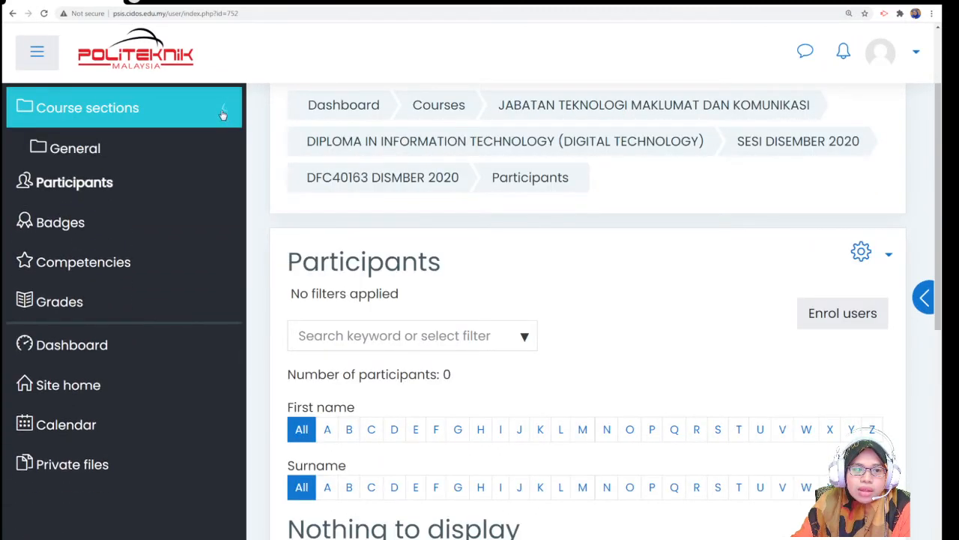
{"action": "left_click", "coordinate": [39, 54]}
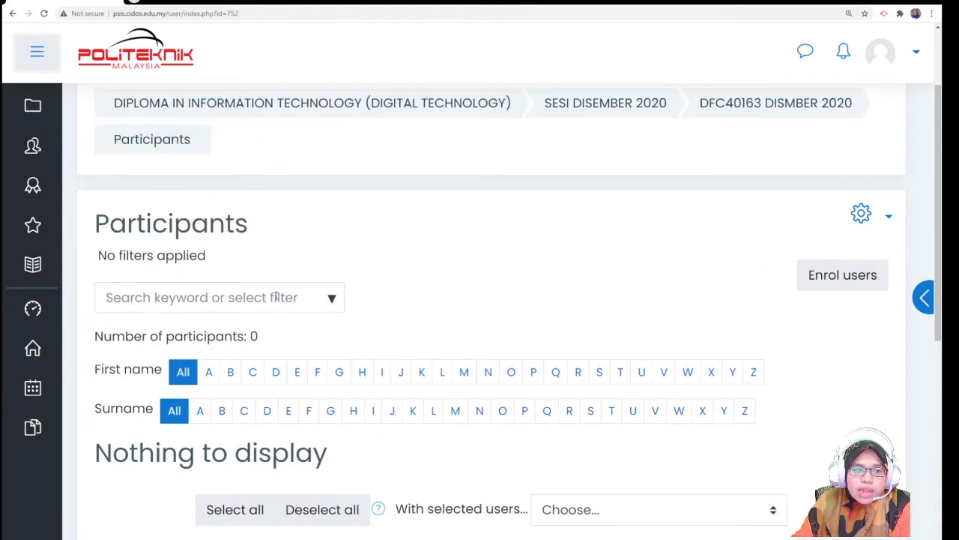
{"action": "left_click", "coordinate": [276, 296]}
{"action": "left_click", "coordinate": [331, 300]}
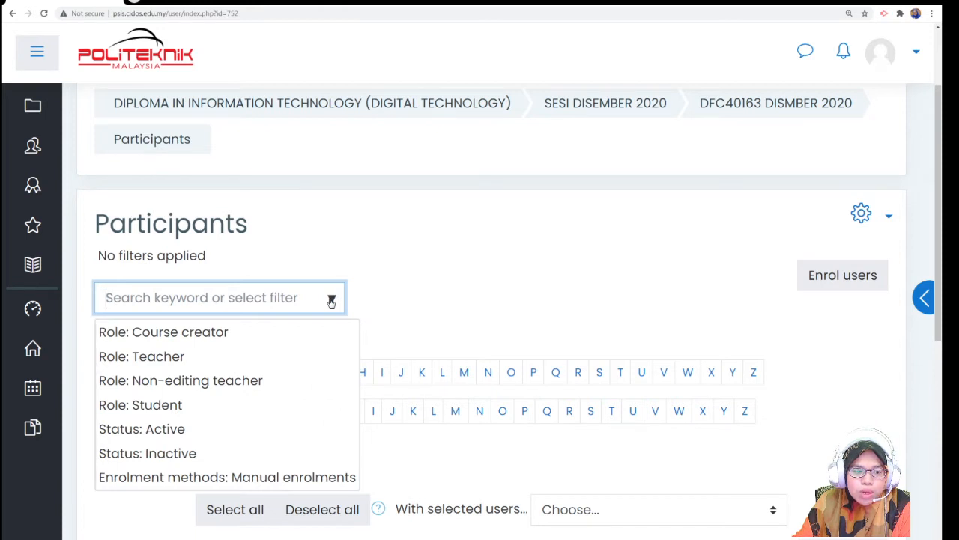
- Apply the 'Role: Course creator' filter to the participants list
{"action": "left_click", "coordinate": [234, 332]}
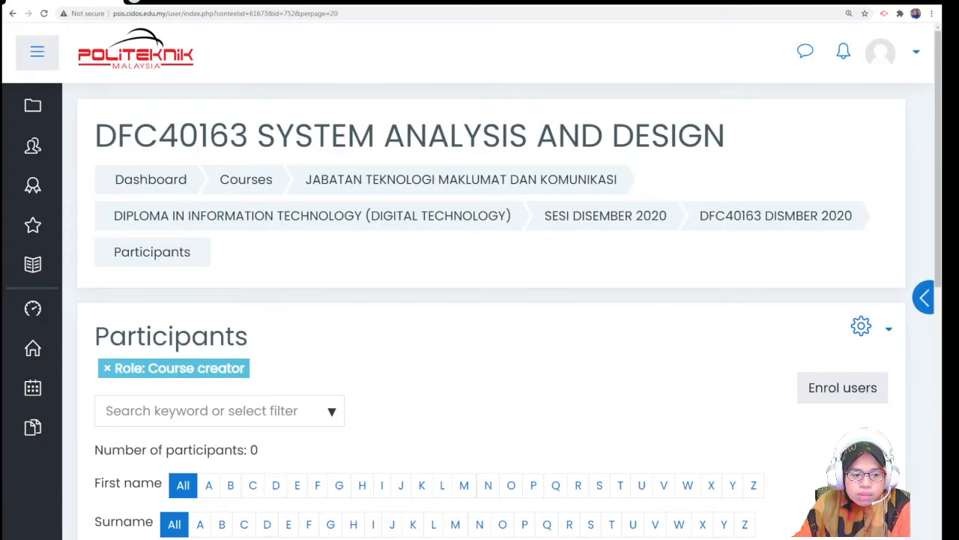
- Start an enrolment with Assign role set to Course creator
{"action": "left_click", "coordinate": [851, 388]}
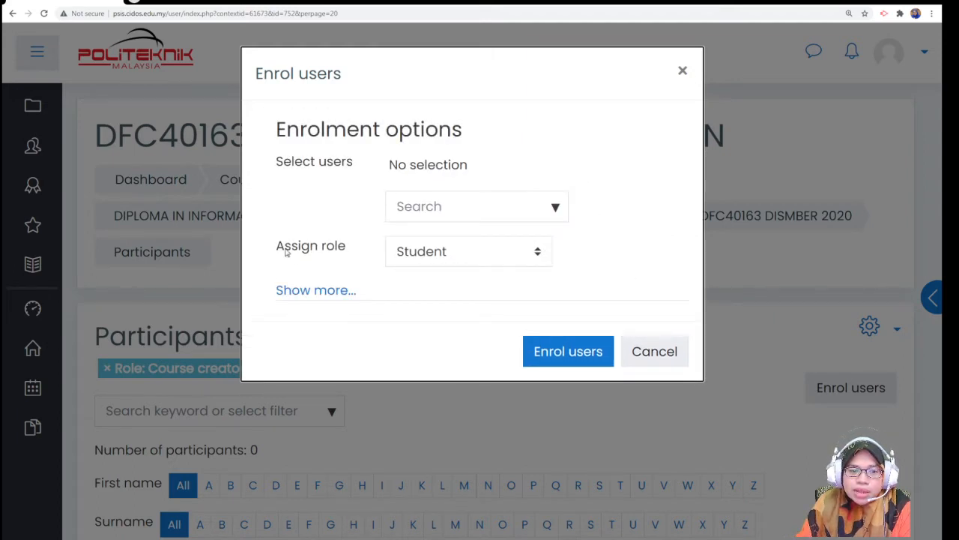
{"action": "left_click", "coordinate": [510, 253]}
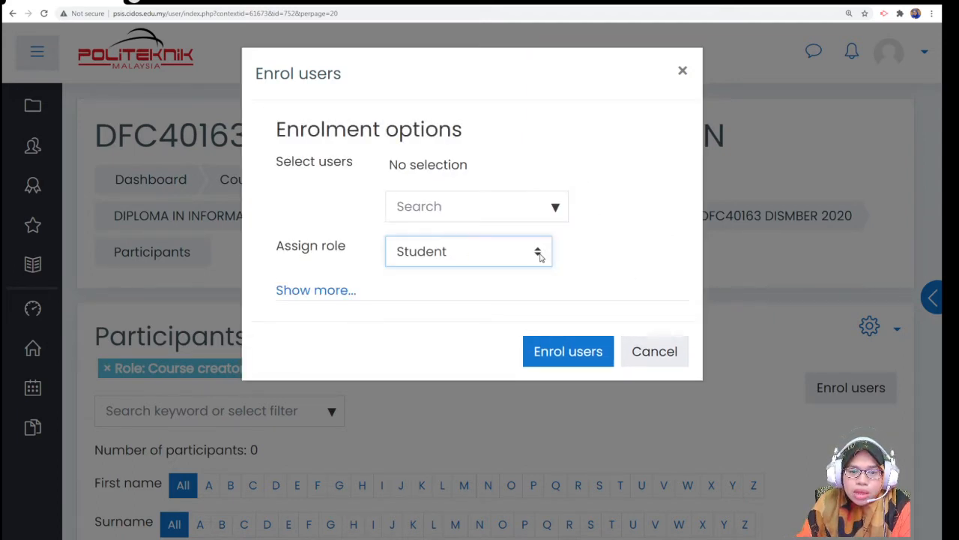
{"action": "left_click", "coordinate": [504, 282]}
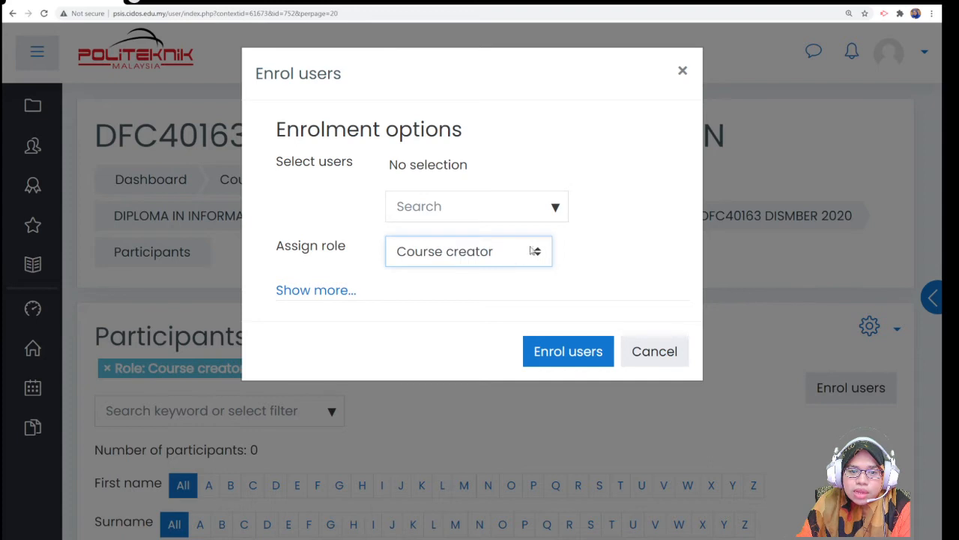
- Try searching the Select users box for the staff member's name, then clear it
{"action": "left_click", "coordinate": [494, 207]}
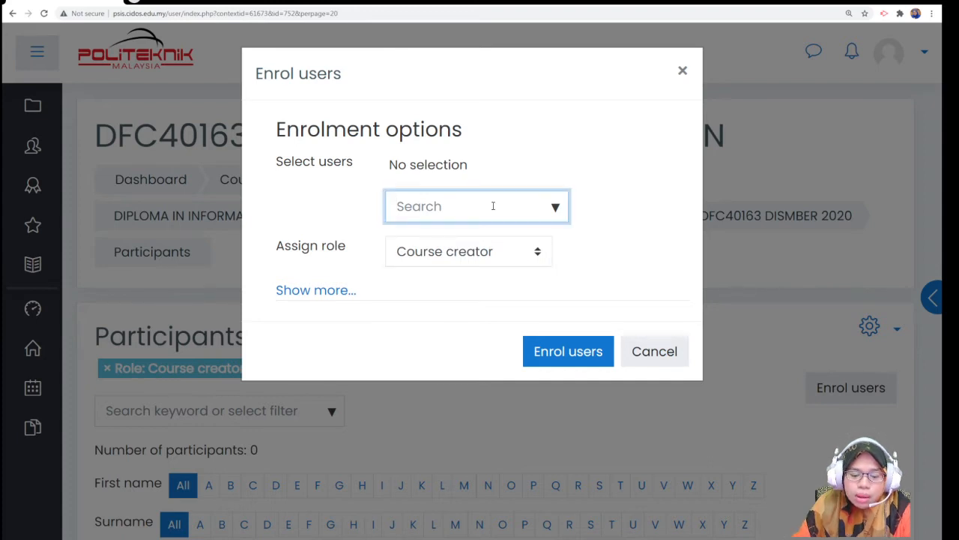
{"action": "type", "text": "noor"}
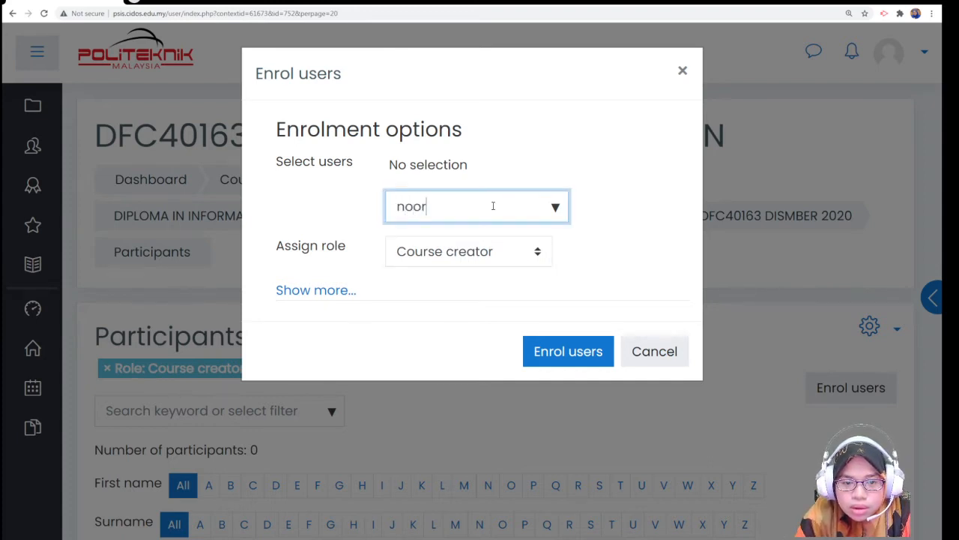
{"action": "left_click", "coordinate": [555, 209]}
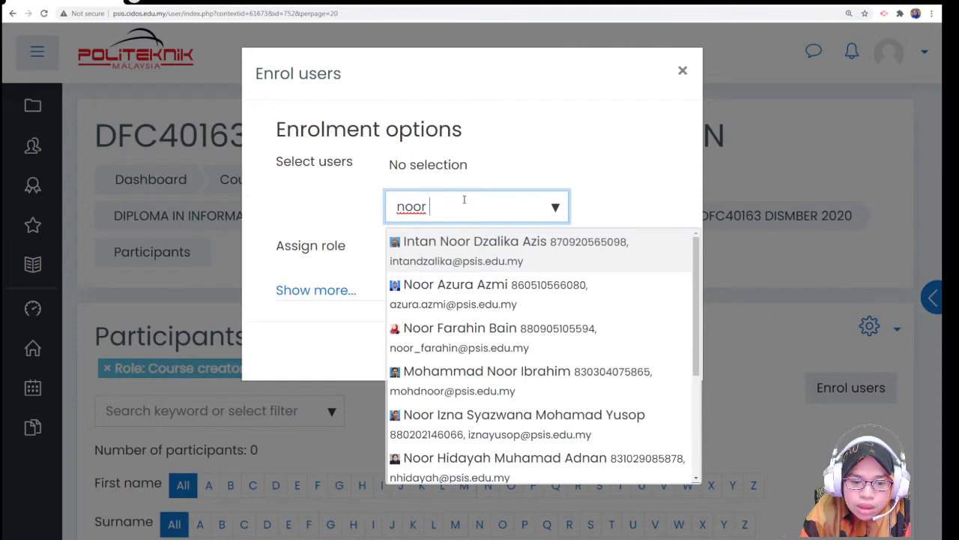
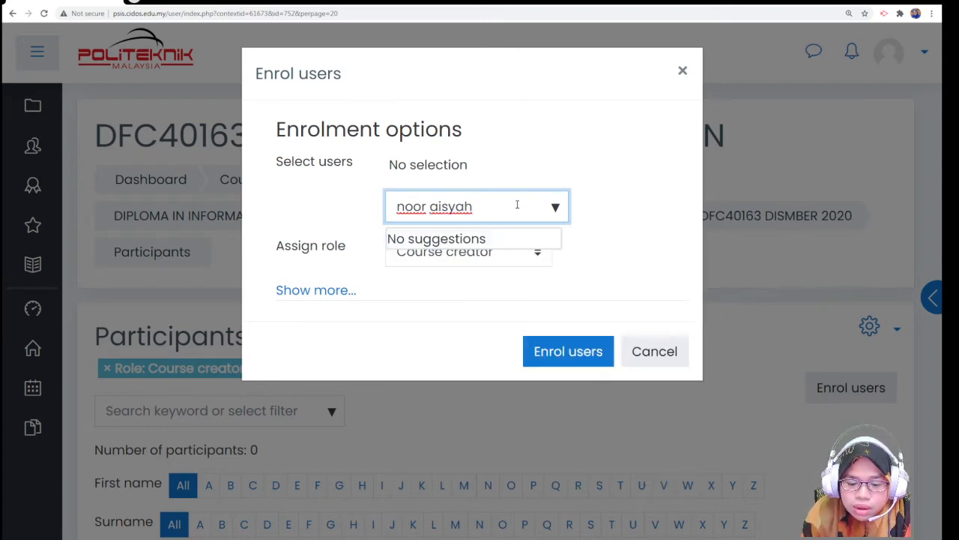
{"action": "key", "text": "BackSpace"}
{"action": "key", "text": "BackSpace"}
{"action": "key", "text": "BackSpace"}
{"action": "key", "text": "BackSpace"}
{"action": "key", "text": "BackSpace"}
{"action": "key", "text": "BackSpace"}
{"action": "key", "text": "BackSpace"}
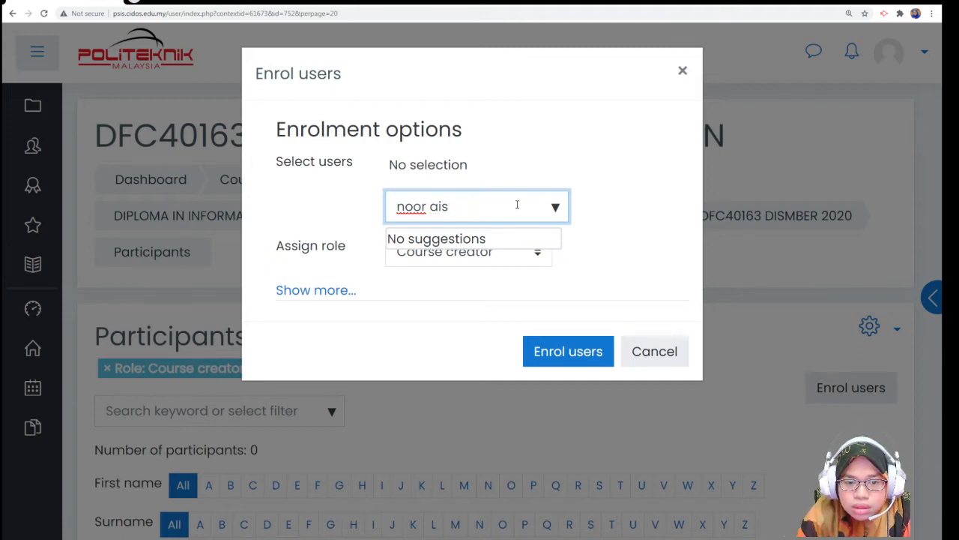
{"action": "key", "text": "BackSpace"}
{"action": "key", "text": "BackSpace"}
{"action": "key", "text": "BackSpace"}
{"action": "key", "text": "BackSpace"}
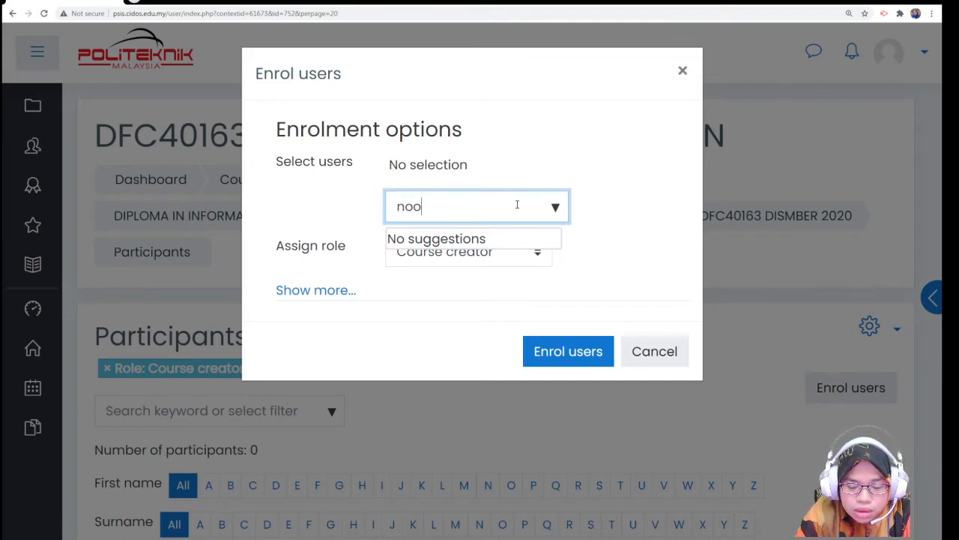
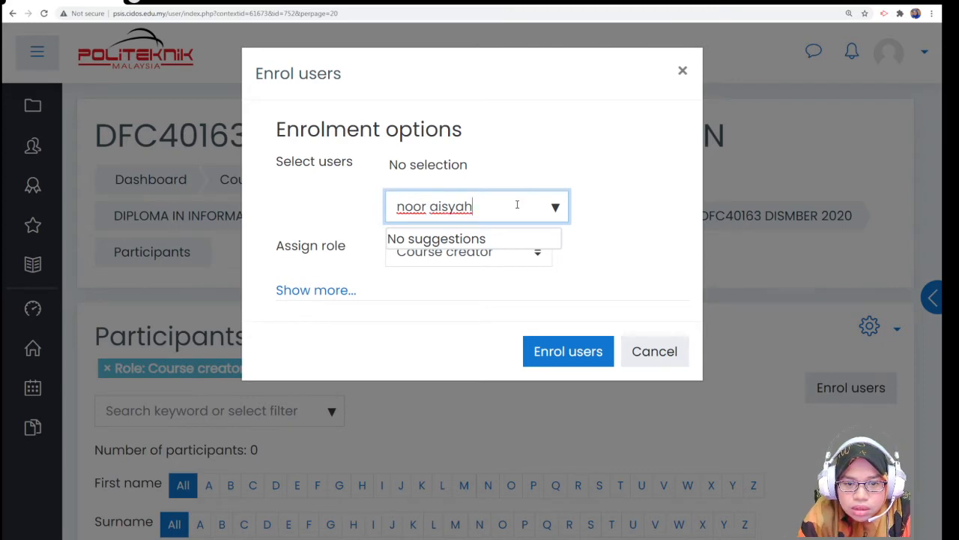
{"action": "left_click", "coordinate": [556, 207]}
{"action": "left_click", "coordinate": [555, 206]}
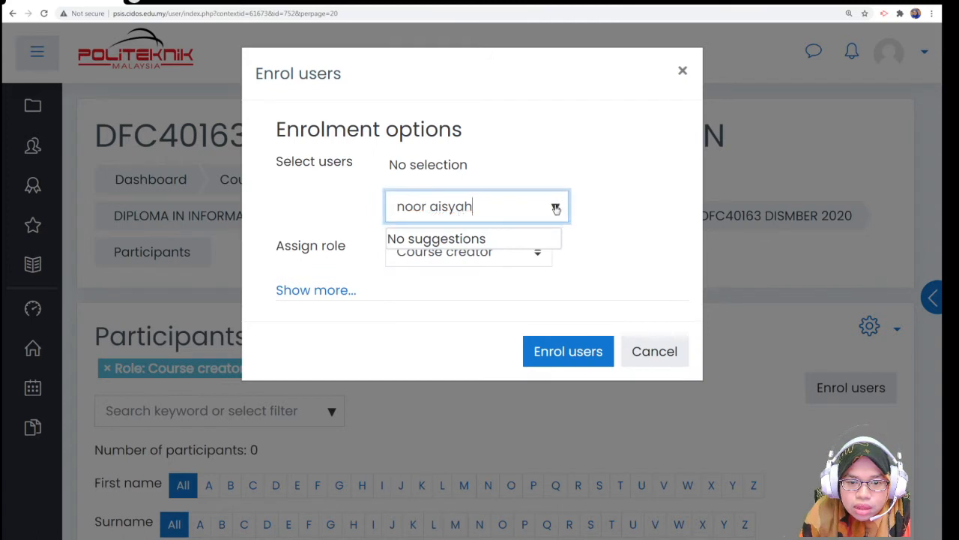
{"action": "key", "text": "BackSpace"}
{"action": "key", "text": "BackSpace"}
{"action": "key", "text": "BackSpace"}
{"action": "key", "text": "BackSpace"}
{"action": "key", "text": "BackSpace"}
{"action": "key", "text": "BackSpace"}
{"action": "key", "text": "BackSpace"}
{"action": "key", "text": "BackSpace"}
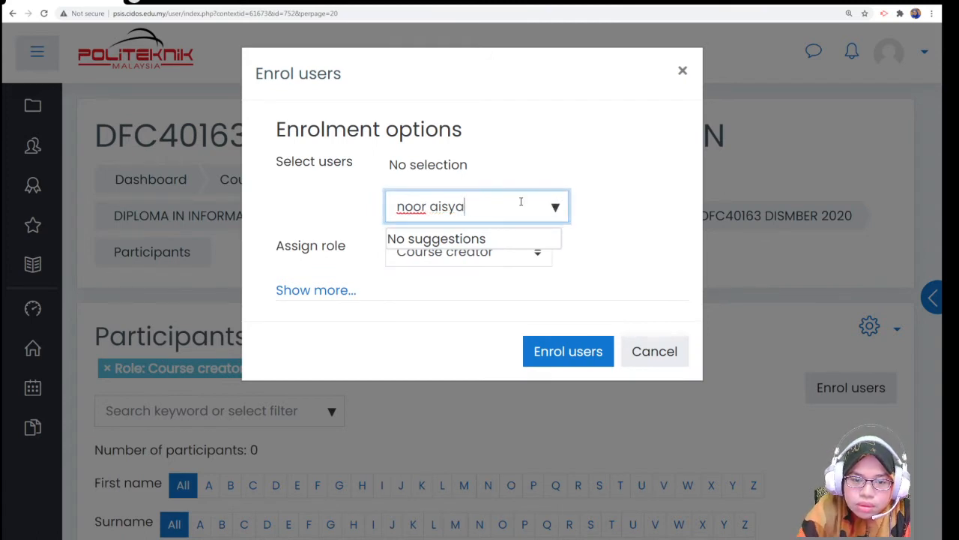
{"action": "key", "text": "BackSpace"}
{"action": "key", "text": "BackSpace"}
{"action": "key", "text": "BackSpace"}
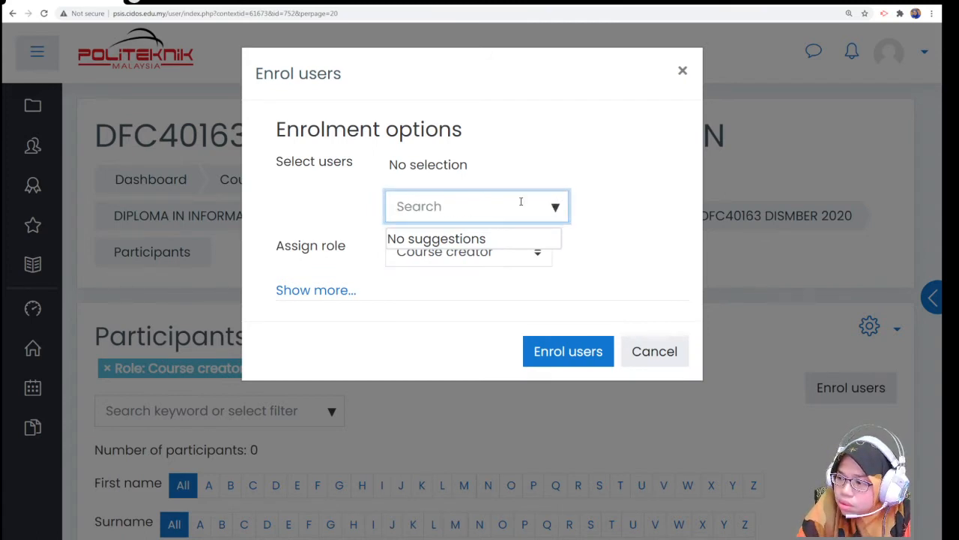
- Search for and select the lecturer, then enrol them as Course creator
{"action": "type", "text": "noor"}
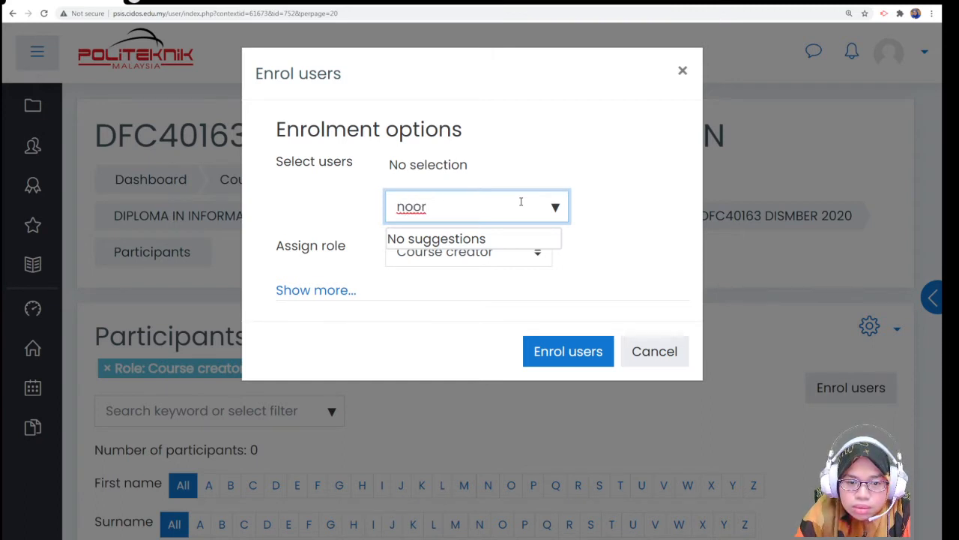
{"action": "type", "text": "a"}
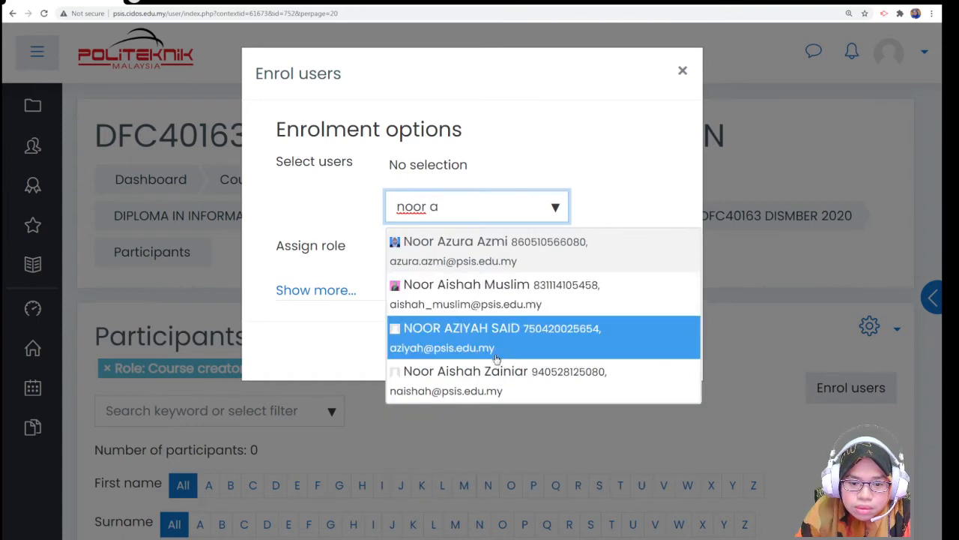
{"action": "left_click", "coordinate": [488, 379]}
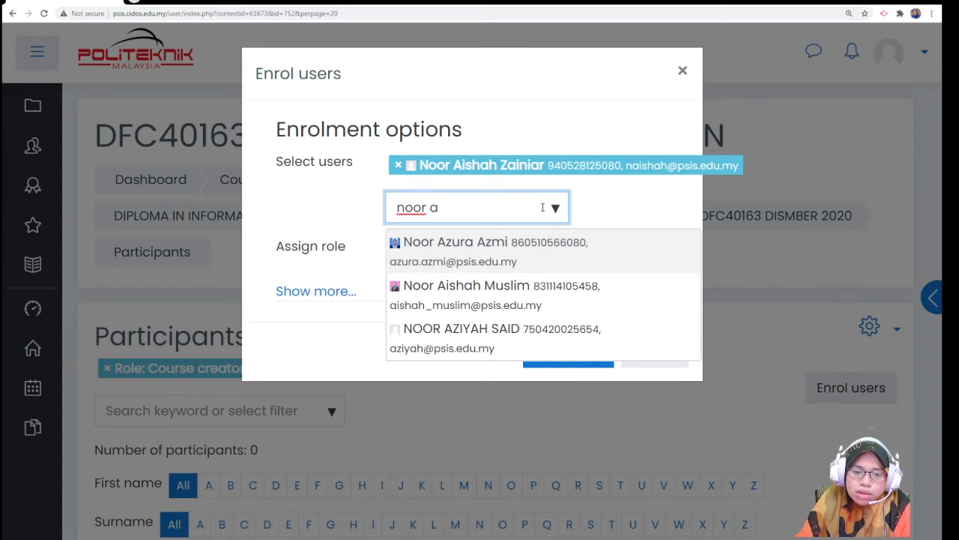
{"action": "left_click", "coordinate": [627, 210]}
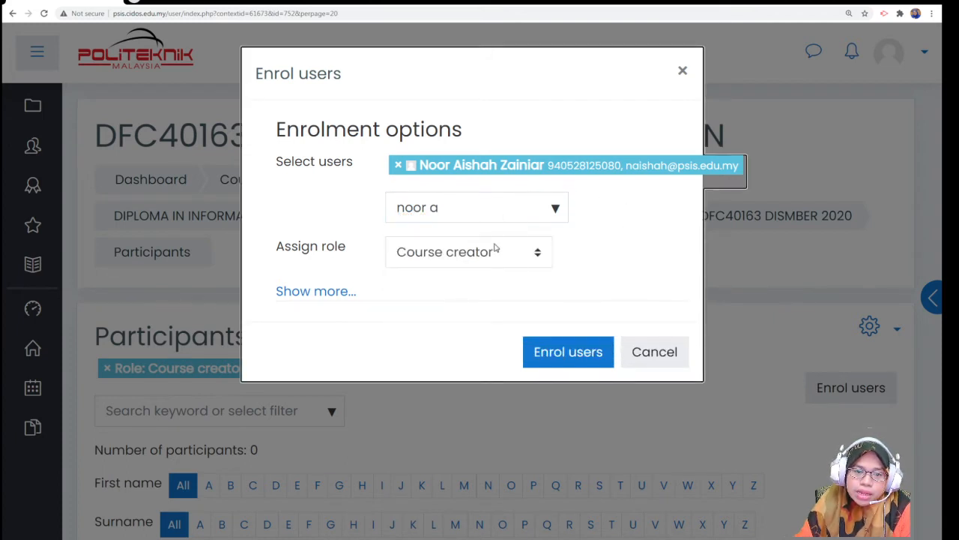
{"action": "left_click", "coordinate": [583, 352]}
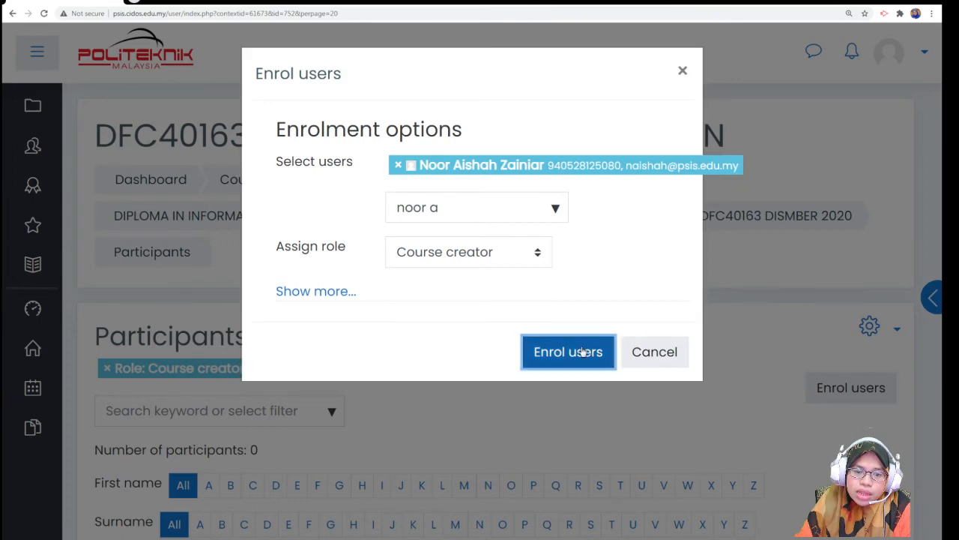
{"action": "scroll", "coordinate": [582, 350], "scroll_direction": "down", "scroll_amount": 3}
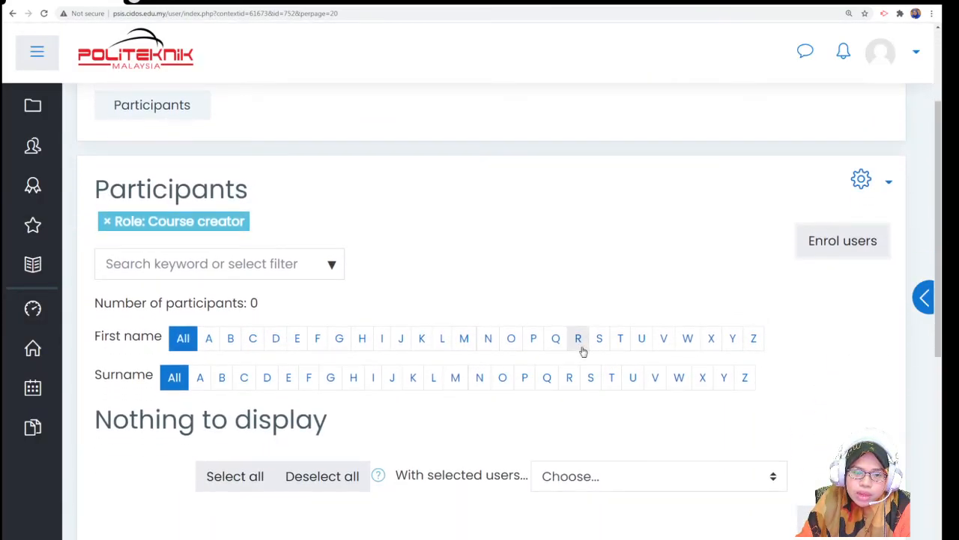
{"action": "scroll", "coordinate": [716, 337], "scroll_direction": "down", "scroll_amount": 2}
{"action": "scroll", "coordinate": [715, 337], "scroll_direction": "down", "scroll_amount": 2}
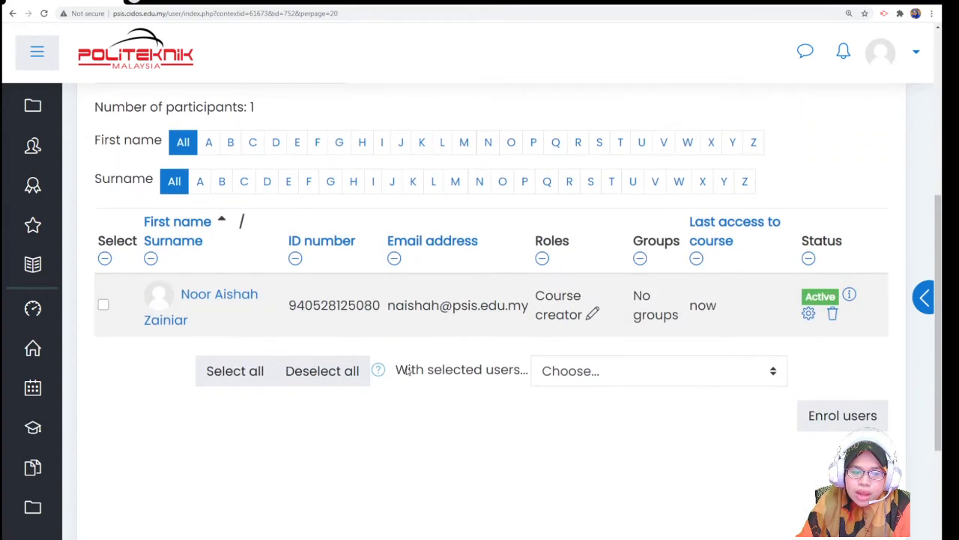
{"action": "scroll", "coordinate": [182, 294], "scroll_direction": "up", "scroll_amount": 1}
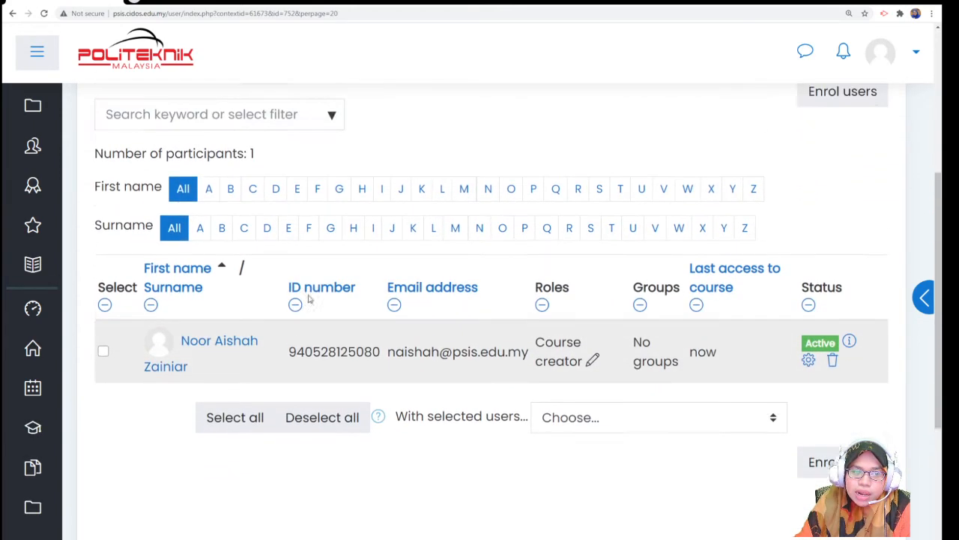
{"action": "double_click", "coordinate": [251, 155]}
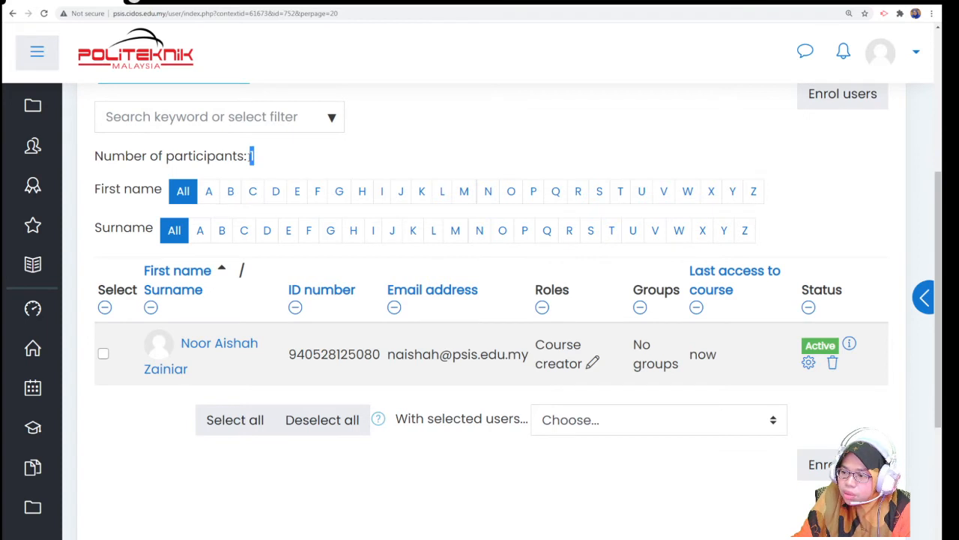
{"action": "left_click", "coordinate": [331, 163]}
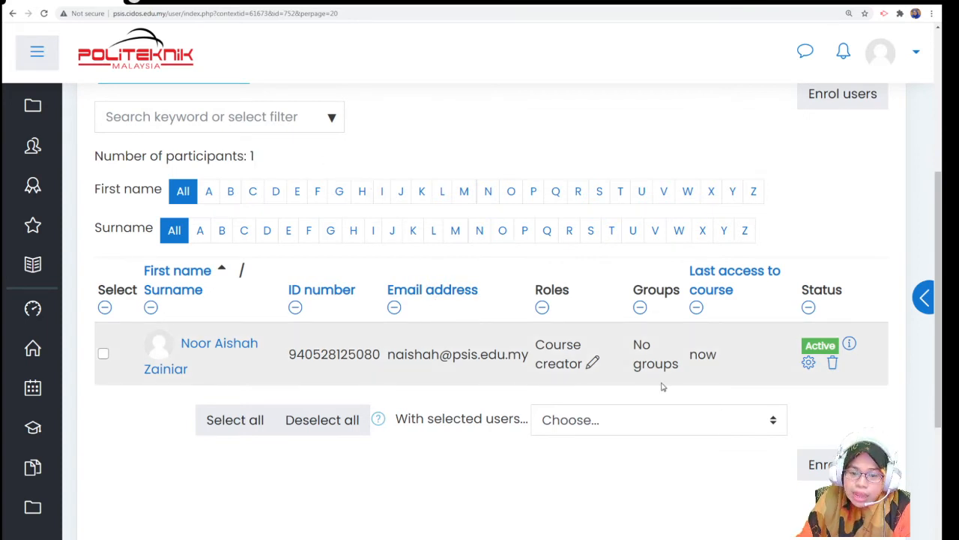
{"action": "scroll", "coordinate": [671, 384], "scroll_direction": "up", "scroll_amount": 1}
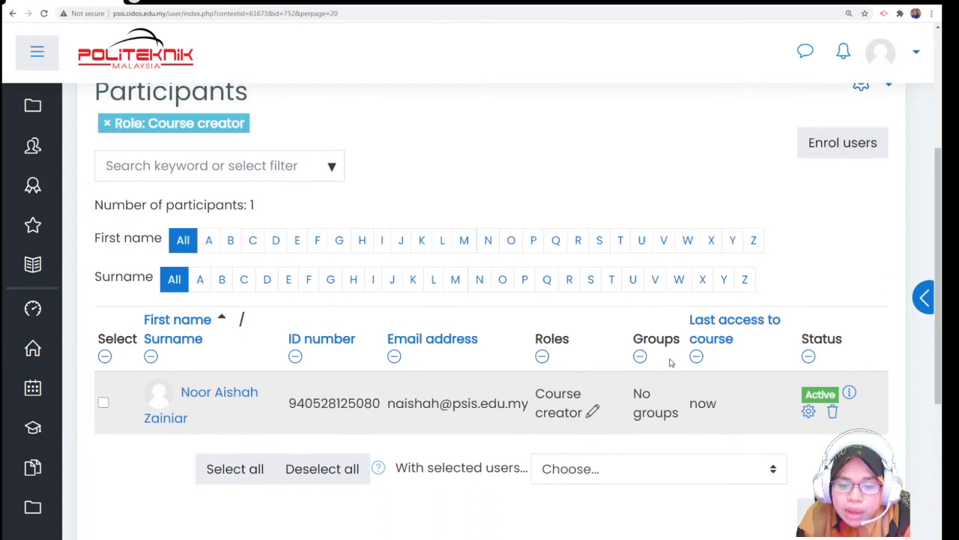
{"action": "scroll", "coordinate": [671, 363], "scroll_direction": "down", "scroll_amount": 1}
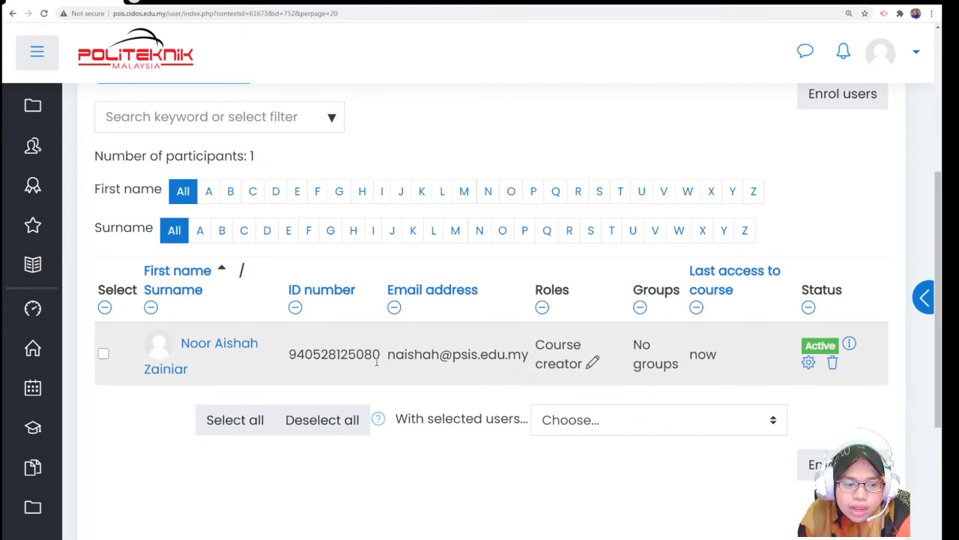
{"action": "scroll", "coordinate": [397, 256], "scroll_direction": "up", "scroll_amount": 1}
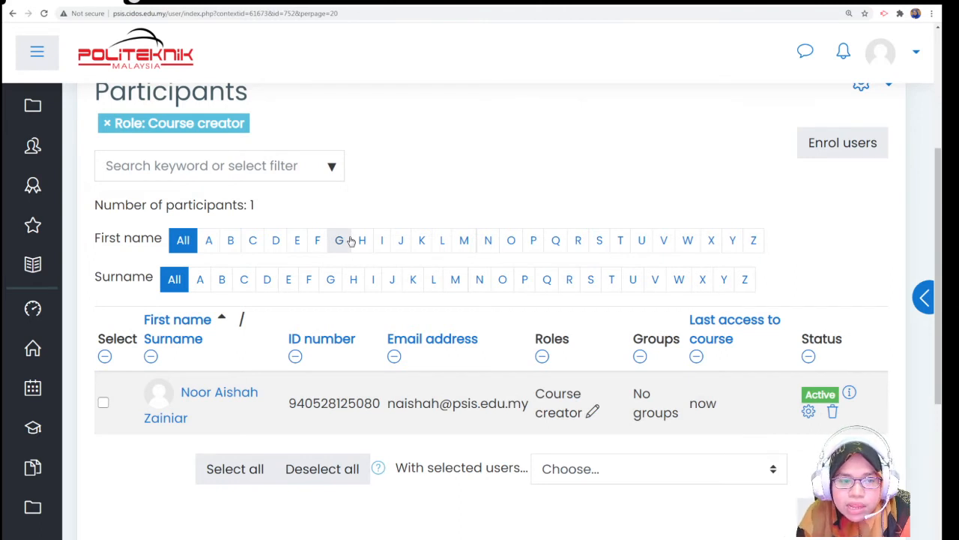
{"action": "scroll", "coordinate": [215, 218], "scroll_direction": "up", "scroll_amount": 2}
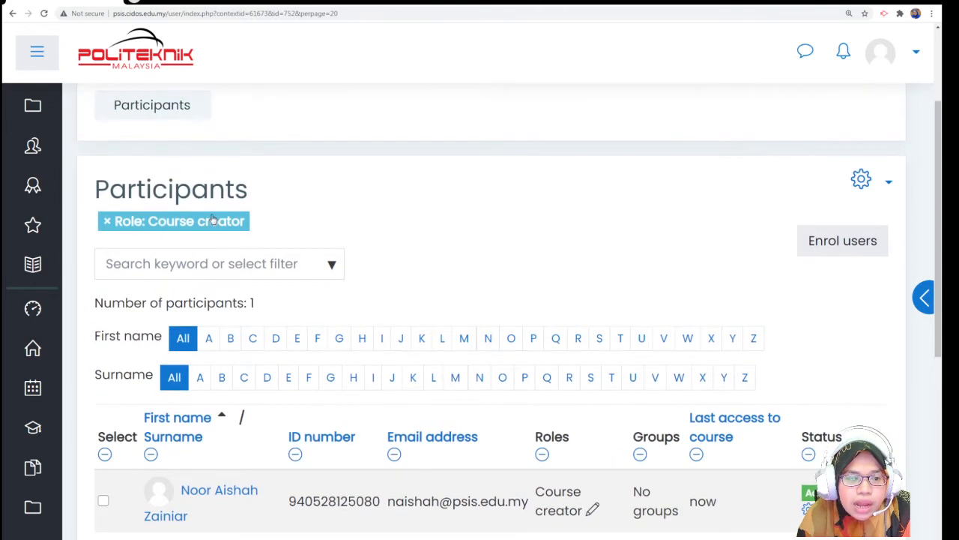
- Replace the Course creator filter with 'Role: Teacher', leaving 0 matching participants
{"action": "left_click", "coordinate": [107, 221]}
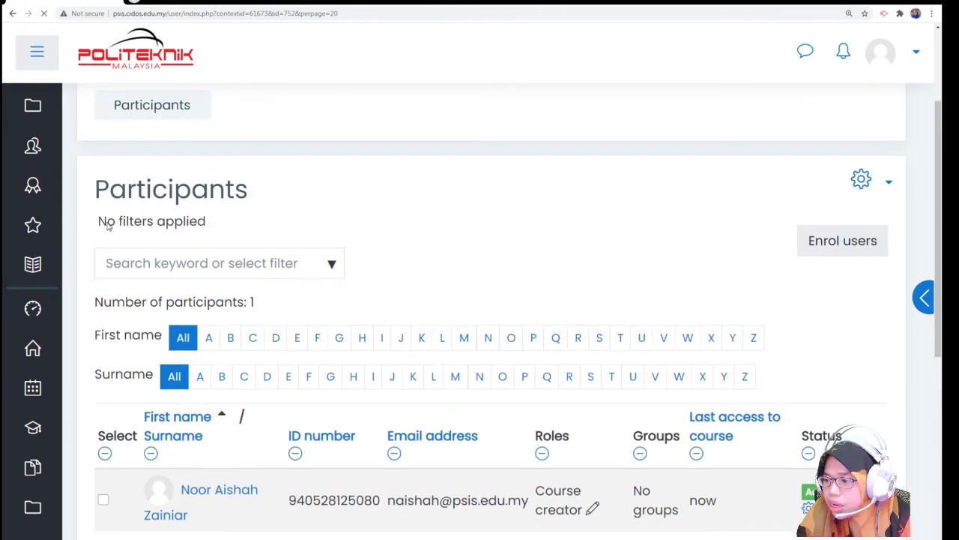
{"action": "left_click", "coordinate": [331, 267]}
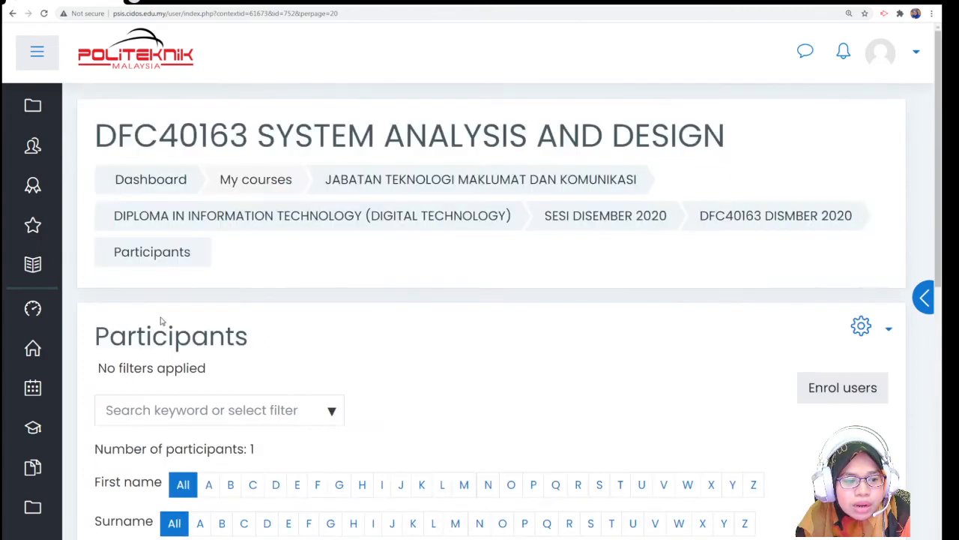
{"action": "left_click", "coordinate": [331, 411]}
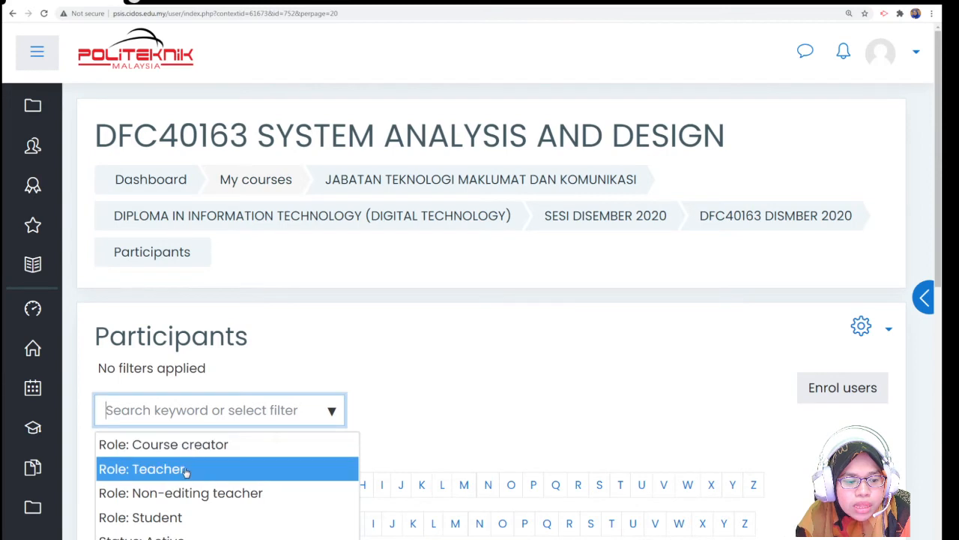
{"action": "scroll", "coordinate": [345, 469], "scroll_direction": "down", "scroll_amount": 1}
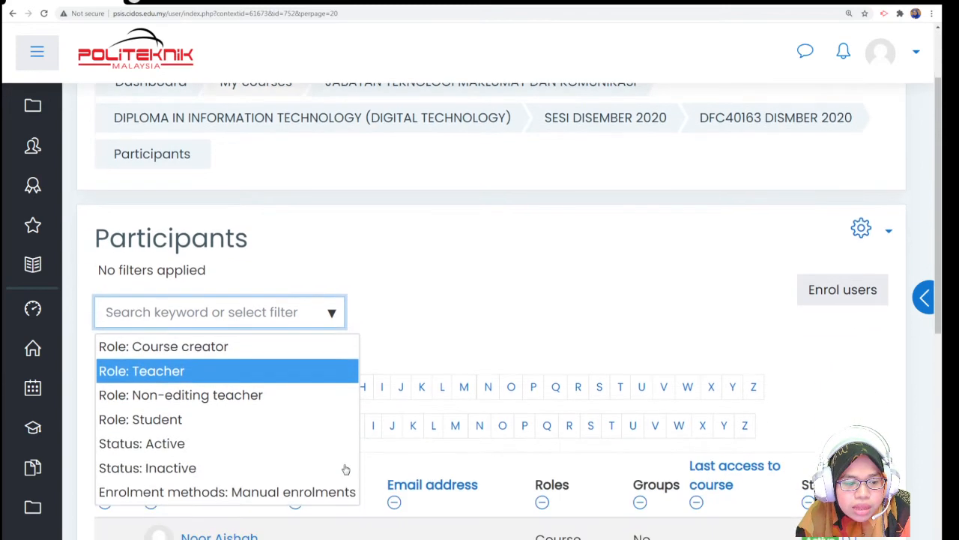
{"action": "left_click", "coordinate": [190, 372]}
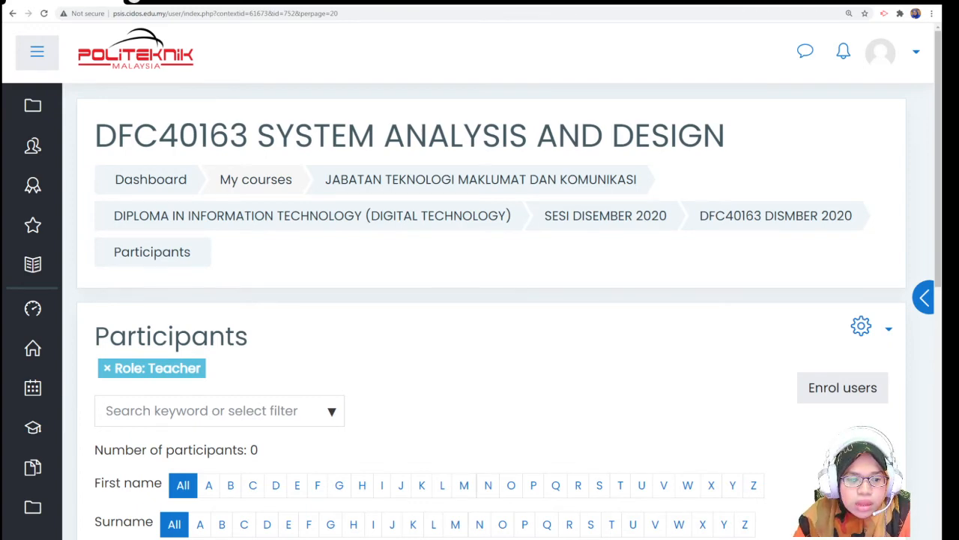
- Enrol a second lecturer, found by pasting their name, with the Teacher role
{"action": "left_click", "coordinate": [867, 387]}
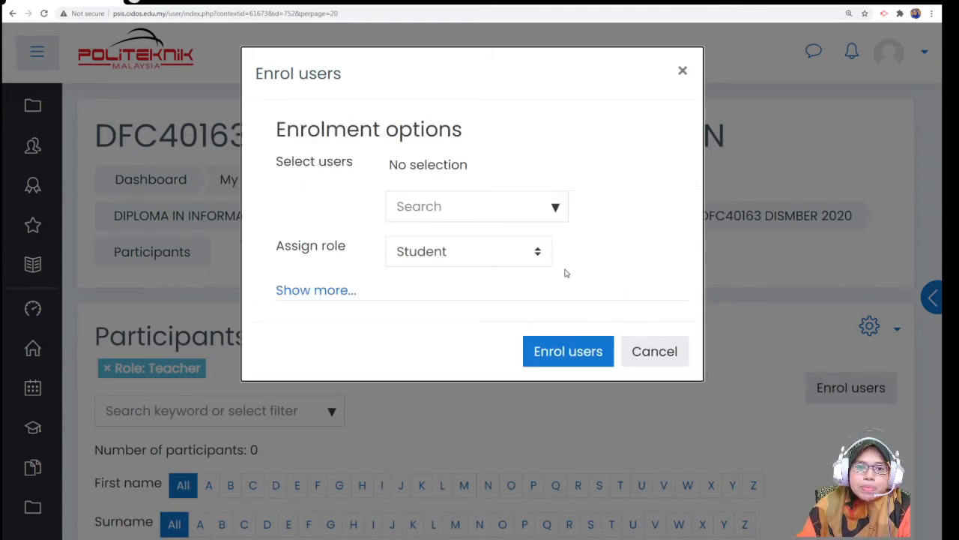
{"action": "left_click", "coordinate": [435, 257]}
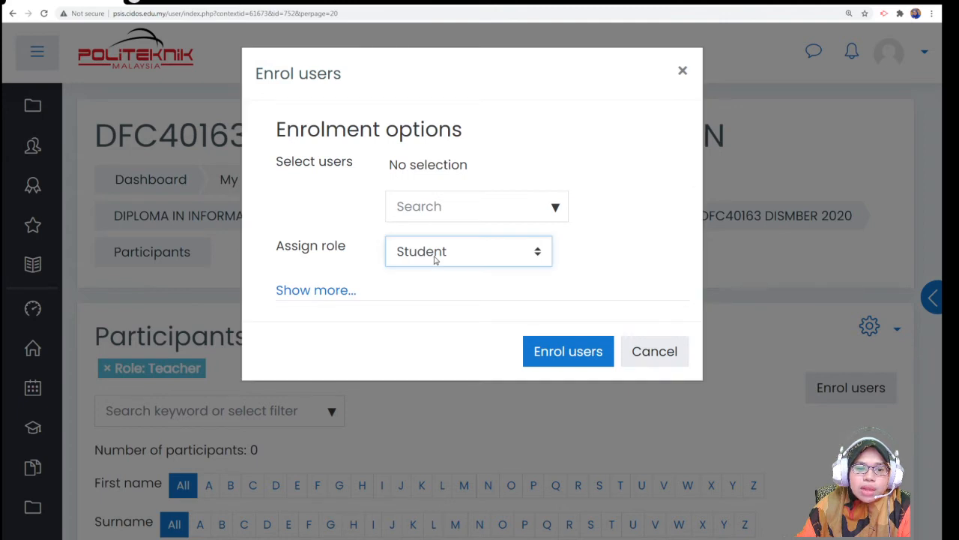
{"action": "left_click", "coordinate": [431, 301]}
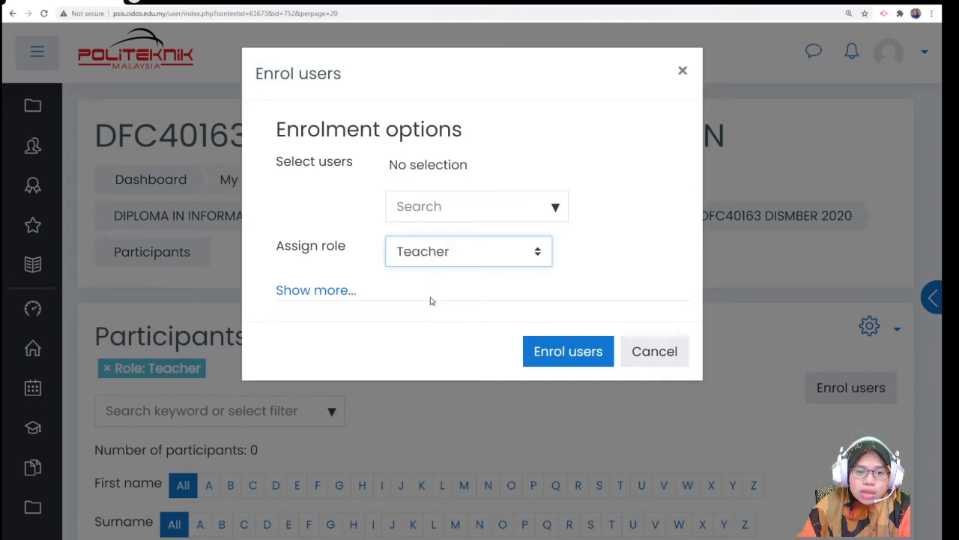
{"action": "left_click", "coordinate": [489, 206]}
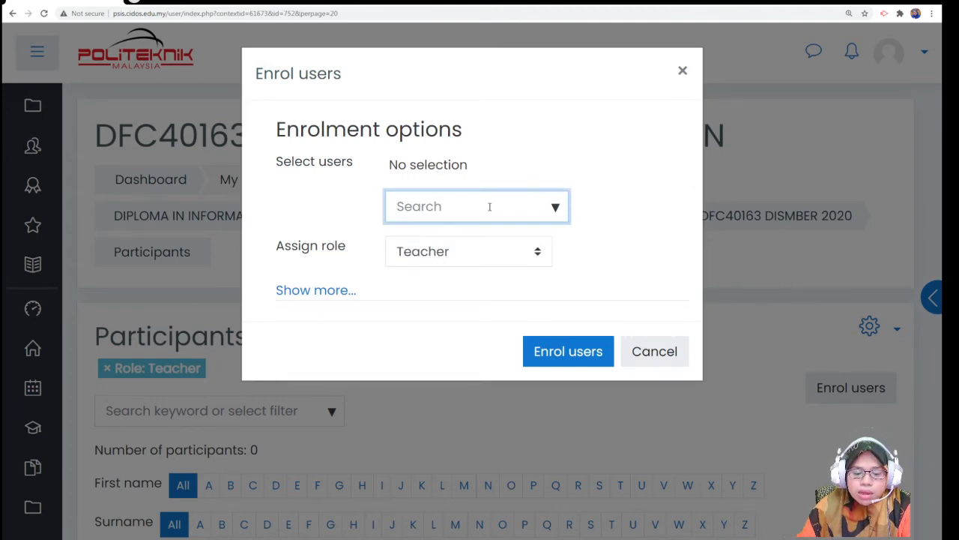
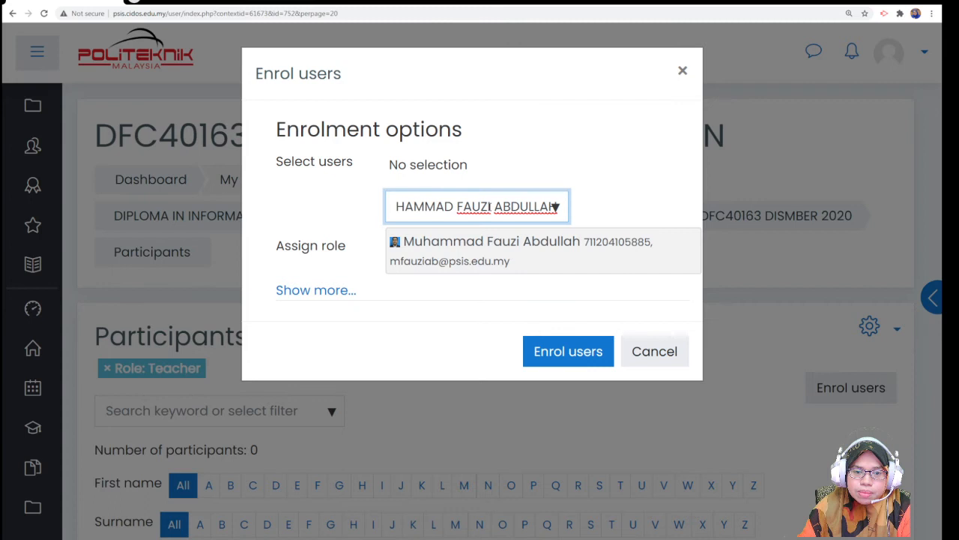
{"action": "left_click", "coordinate": [501, 248]}
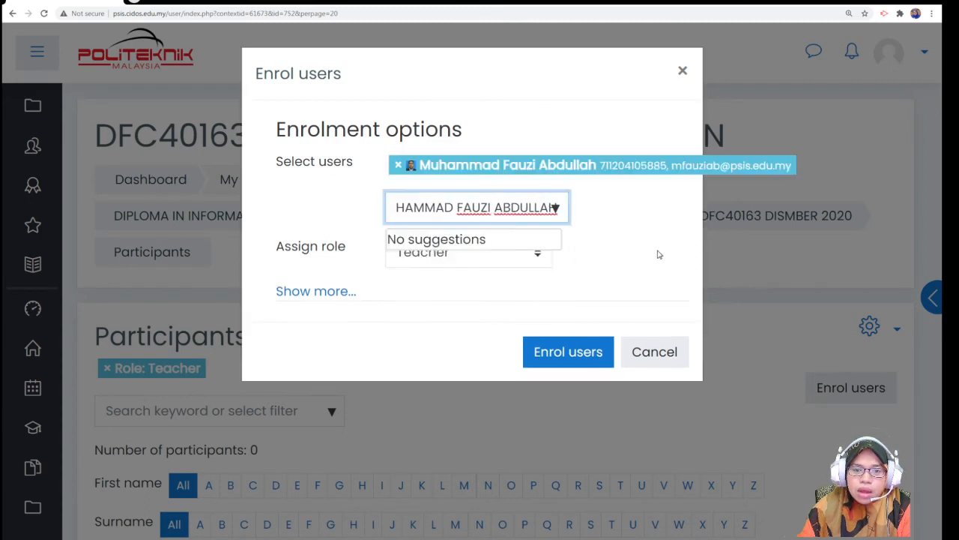
{"action": "left_click", "coordinate": [552, 350]}
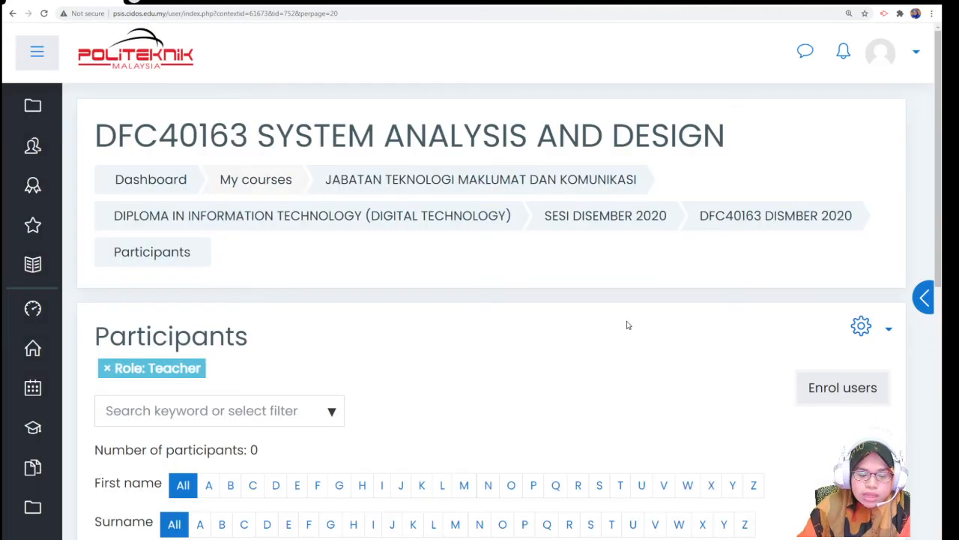
- Clear the Teacher role filter so every course participant is listed
{"action": "scroll", "coordinate": [628, 325], "scroll_direction": "down", "scroll_amount": 4}
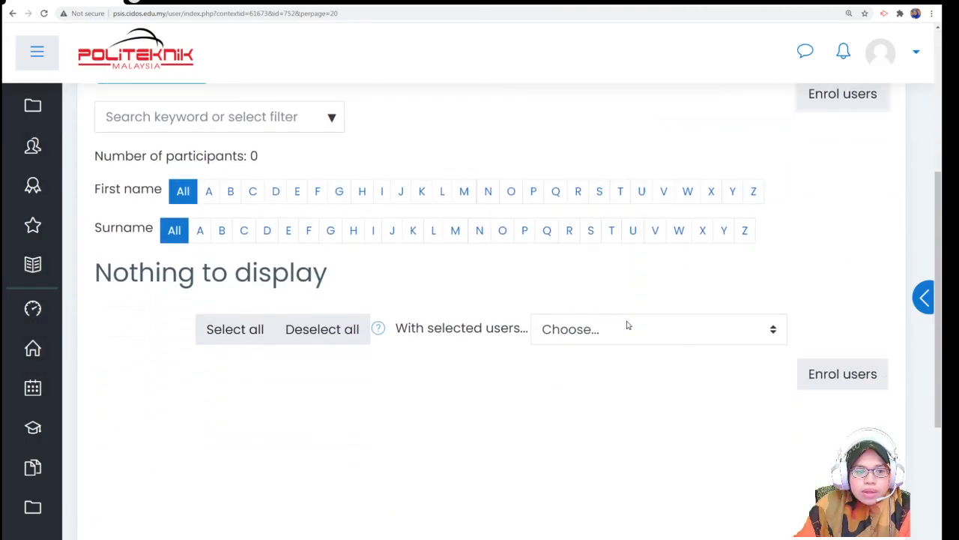
{"action": "scroll", "coordinate": [628, 325], "scroll_direction": "down", "scroll_amount": 3}
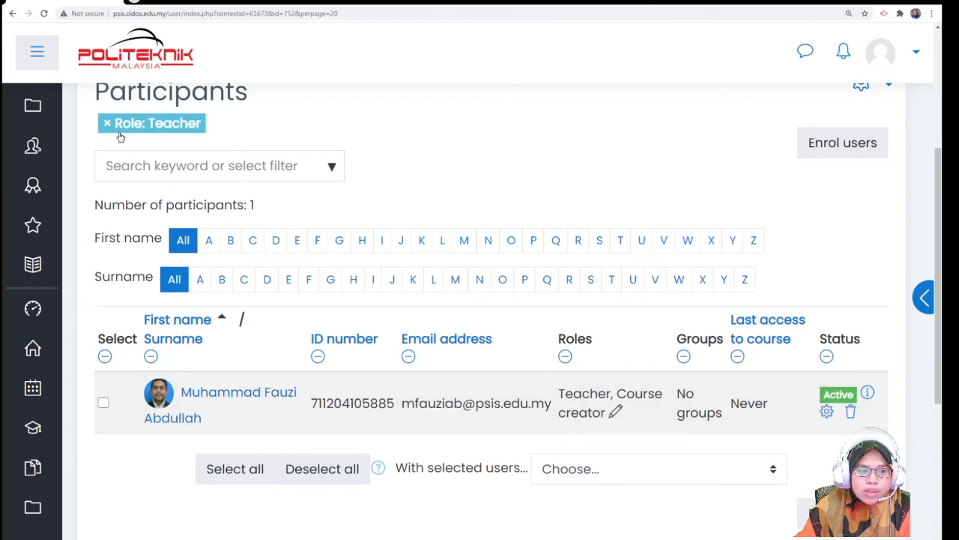
{"action": "scroll", "coordinate": [142, 197], "scroll_direction": "up", "scroll_amount": 1}
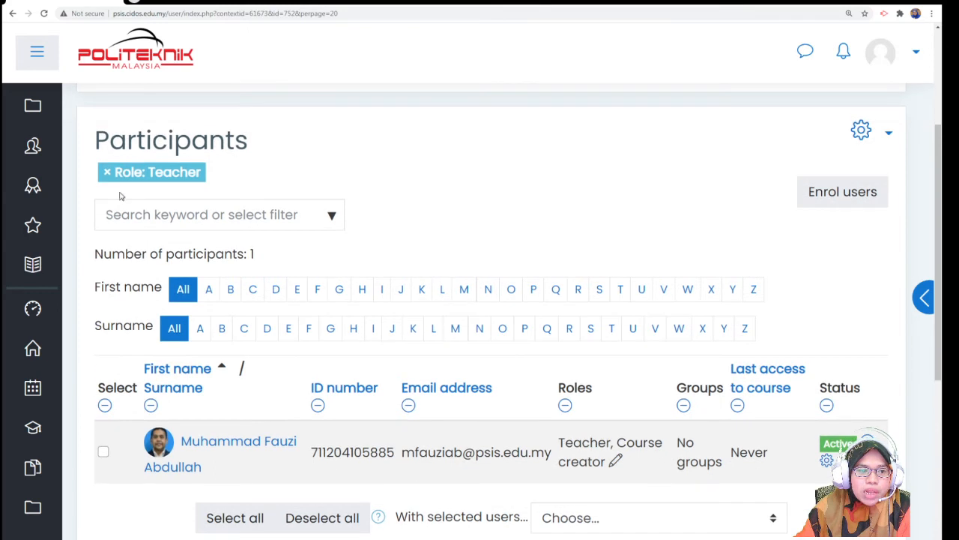
{"action": "left_click", "coordinate": [107, 175]}
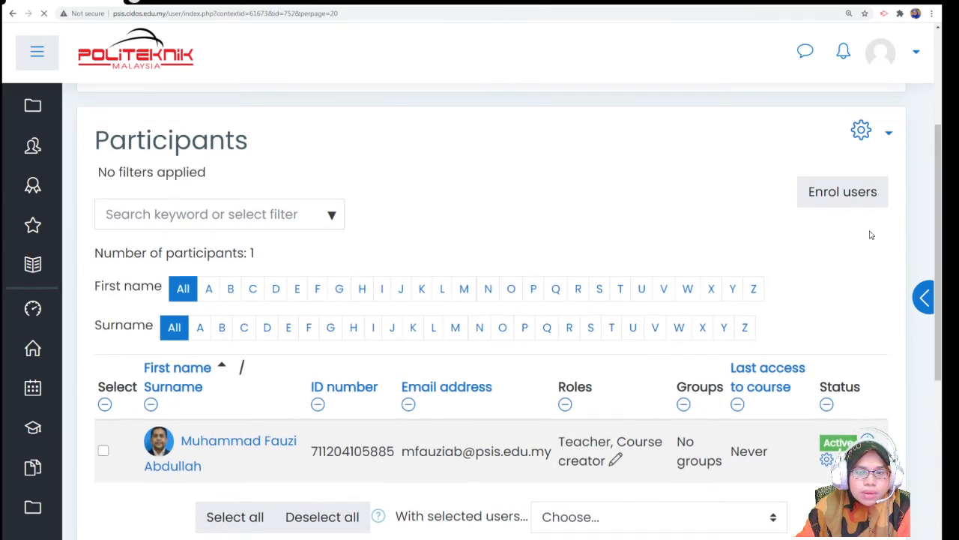
- Verify 2 participants are listed: one Teacher and Course creator, one Course creator only
{"action": "scroll", "coordinate": [701, 261], "scroll_direction": "down", "scroll_amount": 1}
{"action": "scroll", "coordinate": [605, 274], "scroll_direction": "down", "scroll_amount": 2}
{"action": "scroll", "coordinate": [606, 274], "scroll_direction": "up", "scroll_amount": 2}
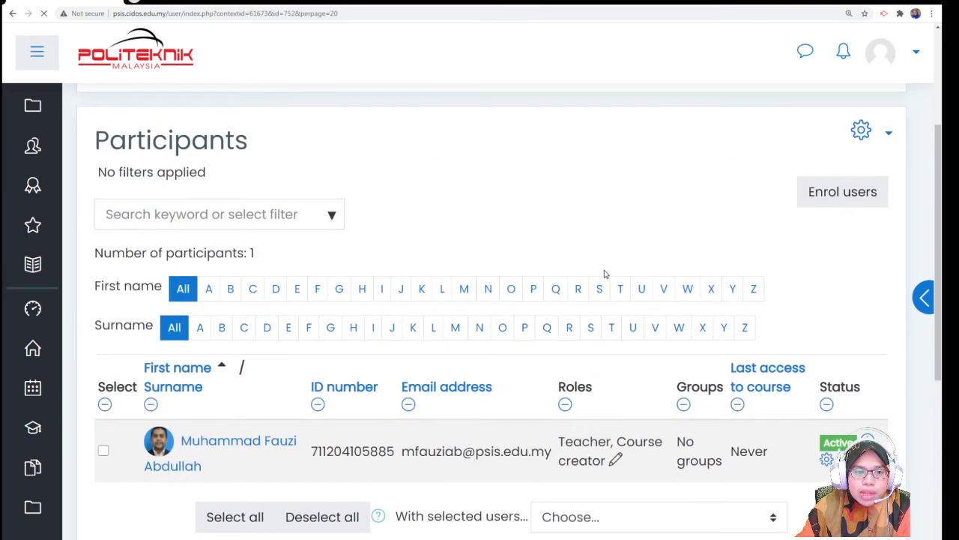
{"action": "scroll", "coordinate": [606, 274], "scroll_direction": "down", "scroll_amount": 2}
{"action": "scroll", "coordinate": [542, 373], "scroll_direction": "down", "scroll_amount": 5}
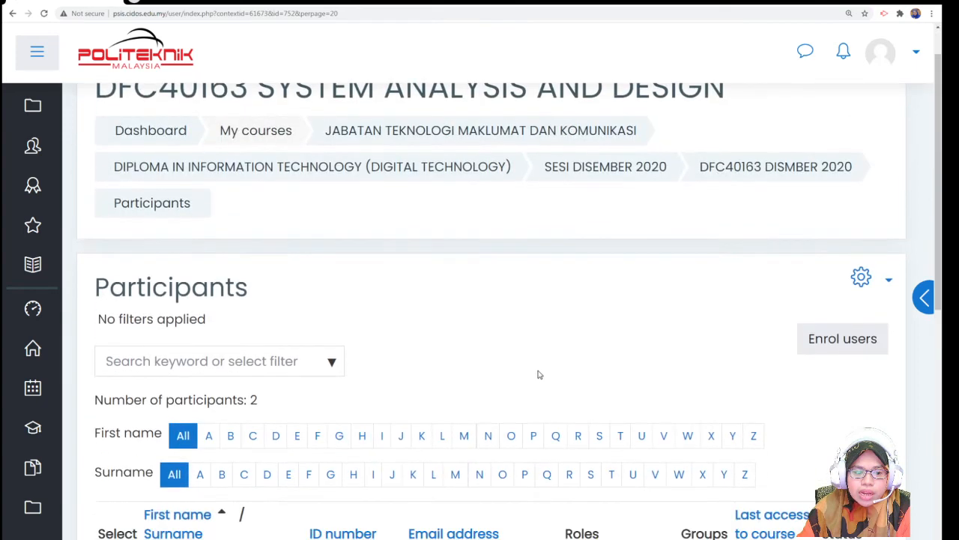
{"action": "double_click", "coordinate": [257, 206]}
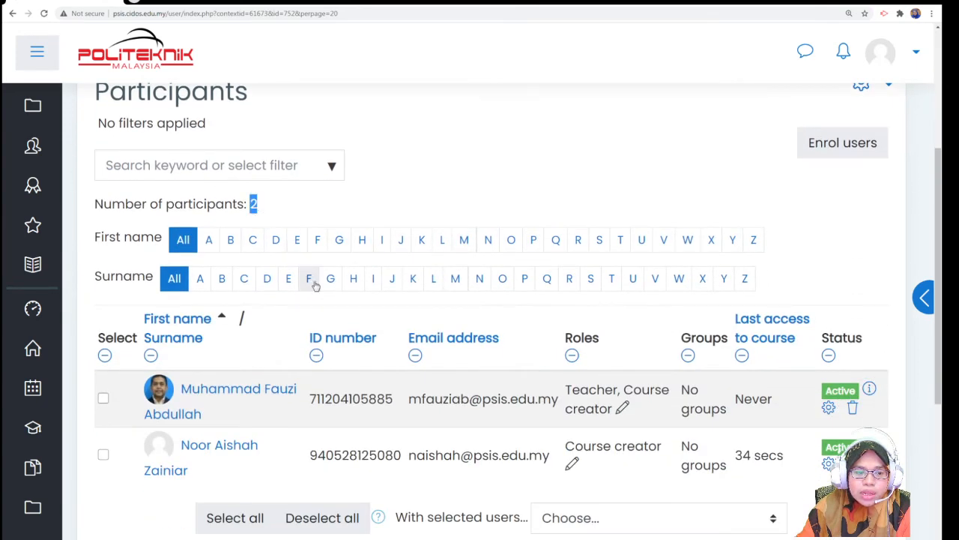
{"action": "scroll", "coordinate": [317, 297], "scroll_direction": "down", "scroll_amount": 2}
{"action": "scroll", "coordinate": [317, 298], "scroll_direction": "up", "scroll_amount": 2}
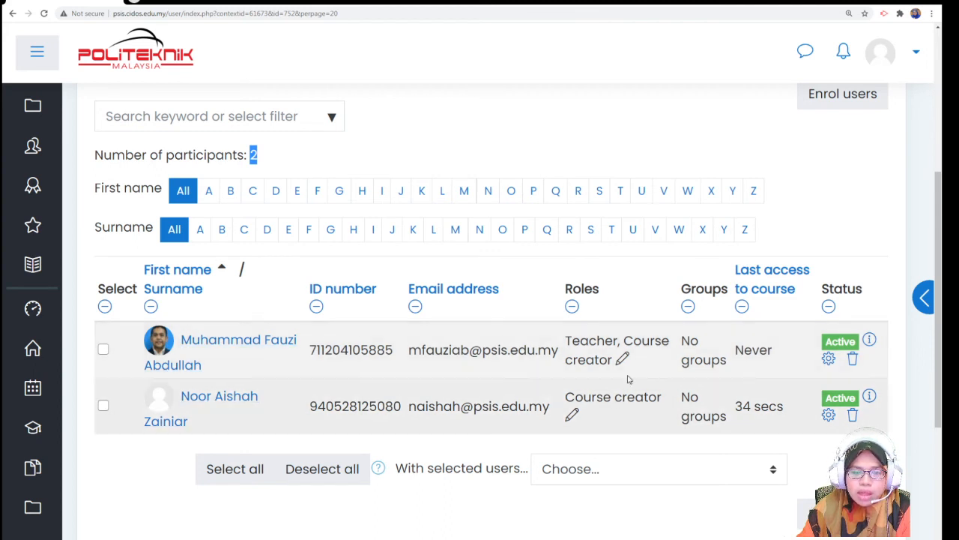
{"action": "scroll", "coordinate": [621, 347], "scroll_direction": "up", "scroll_amount": 1}
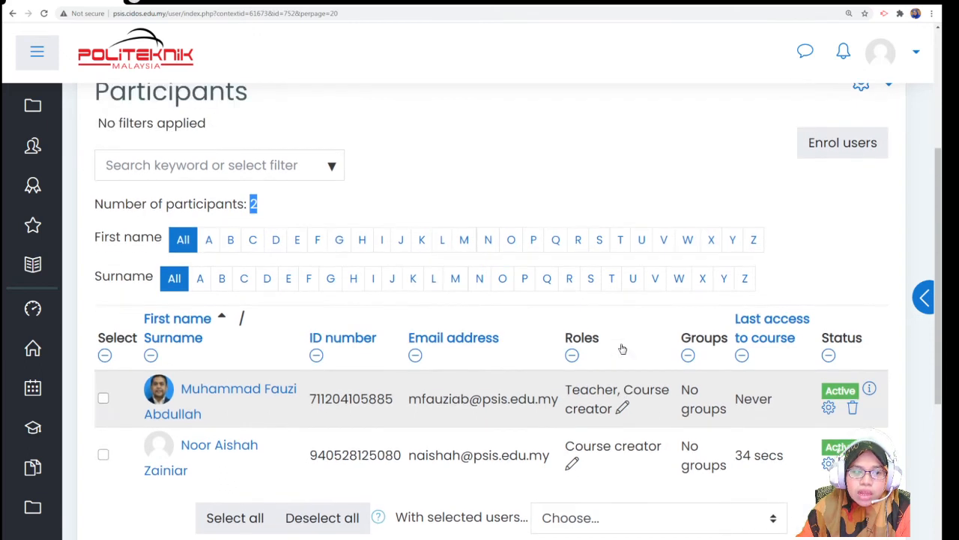
{"action": "scroll", "coordinate": [620, 348], "scroll_direction": "down", "scroll_amount": 3}
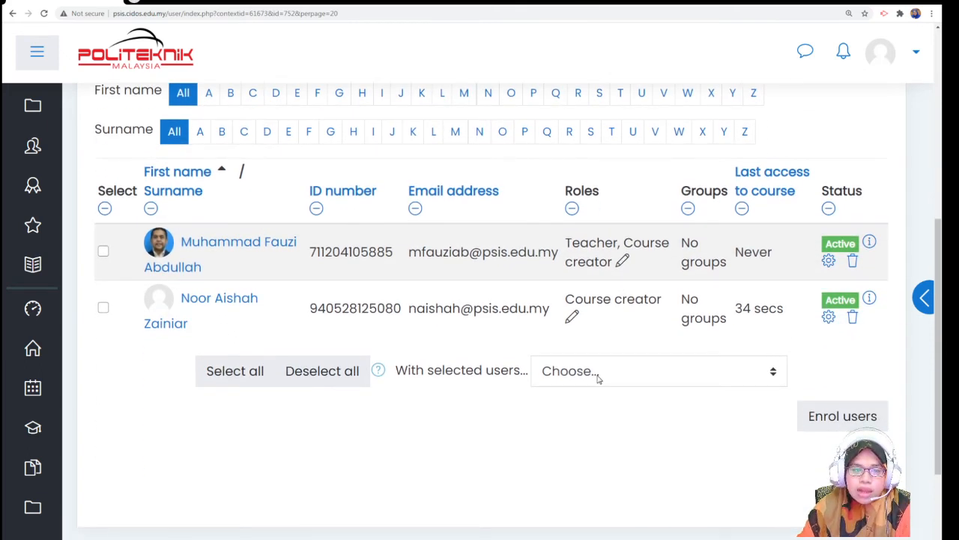
{"action": "scroll", "coordinate": [611, 386], "scroll_direction": "up", "scroll_amount": 1}
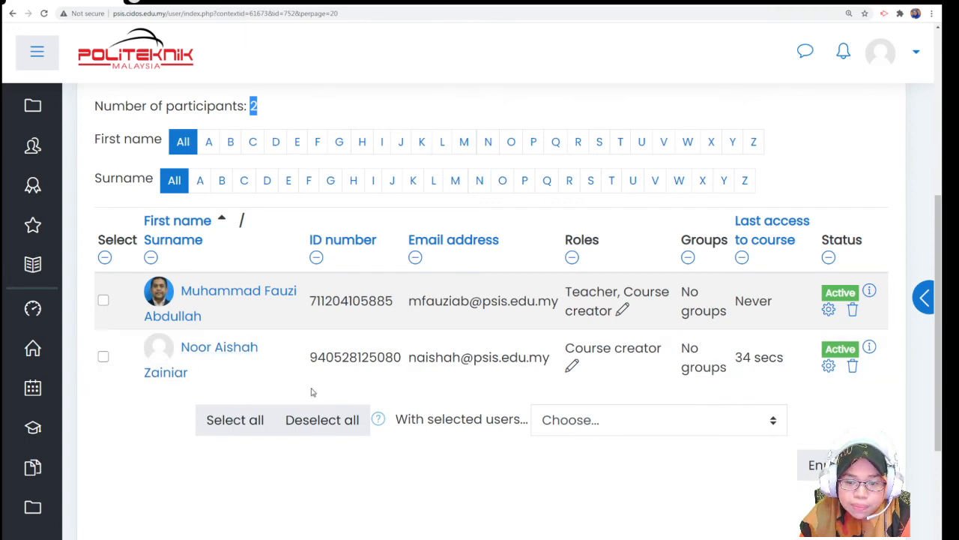
- Open the second participant's role editor, browse the available roles, and cancel without changes
{"action": "left_click", "coordinate": [572, 367]}
{"action": "scroll", "coordinate": [681, 517], "scroll_direction": "down", "scroll_amount": 1}
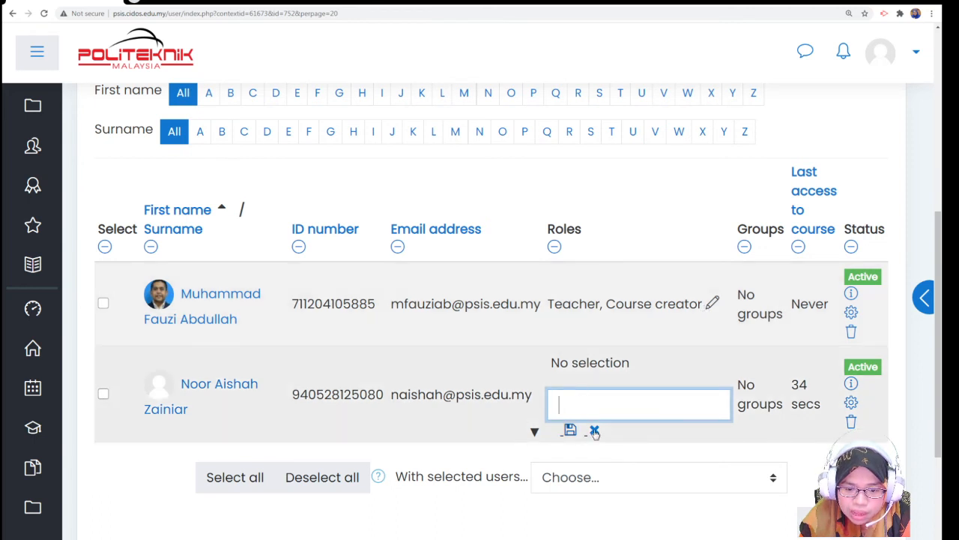
{"action": "left_click", "coordinate": [595, 431]}
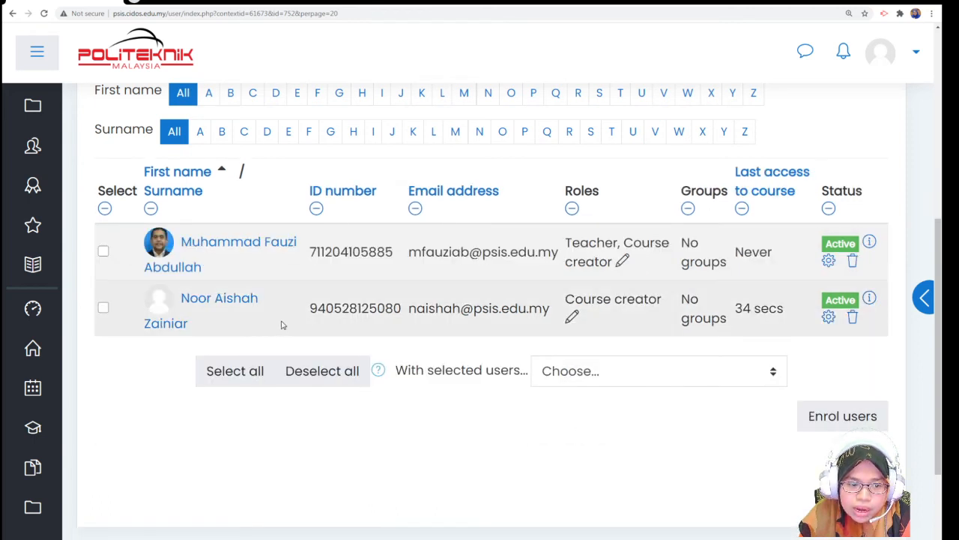
{"action": "left_click", "coordinate": [573, 319]}
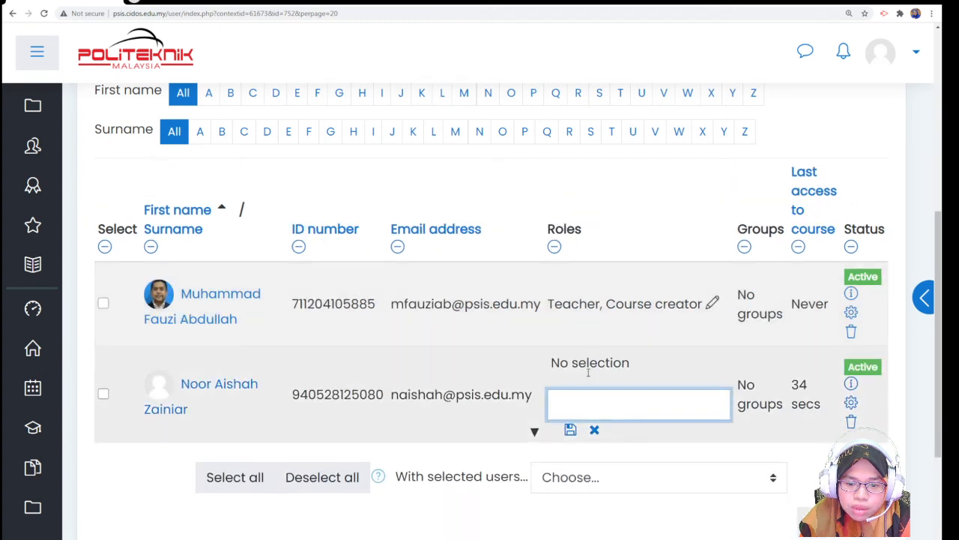
{"action": "left_click", "coordinate": [535, 434]}
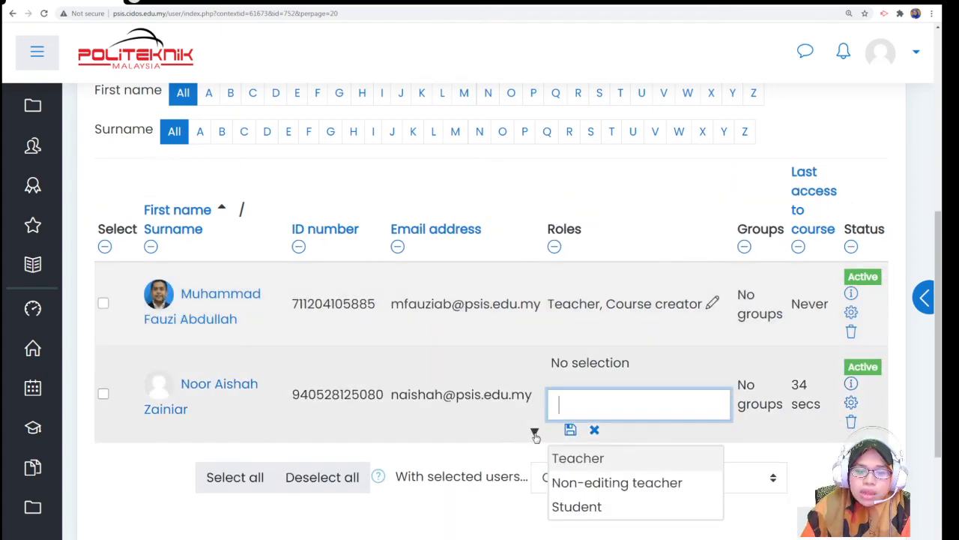
{"action": "left_click", "coordinate": [587, 460]}
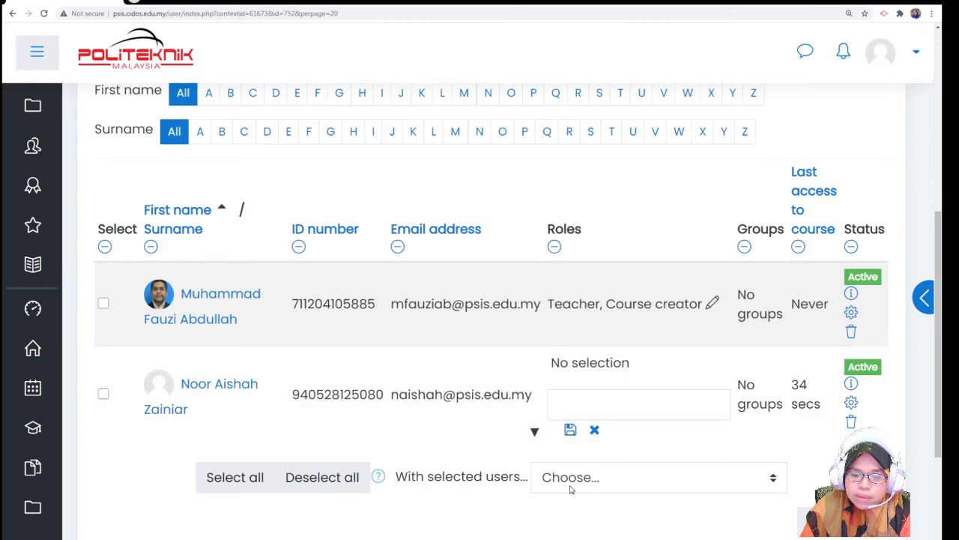
{"action": "left_click", "coordinate": [571, 430]}
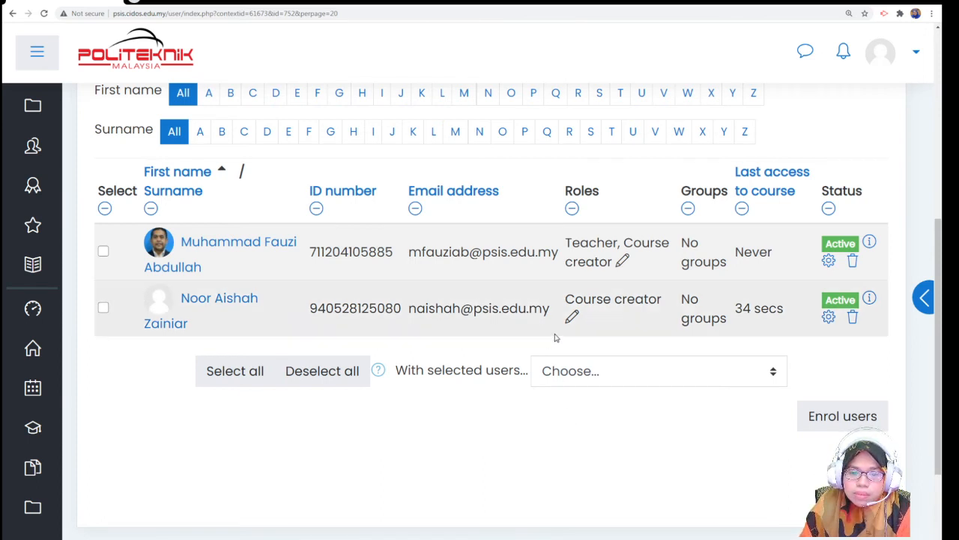
- Add Teacher to the second participant's Course creator role and save
{"action": "left_click", "coordinate": [572, 318]}
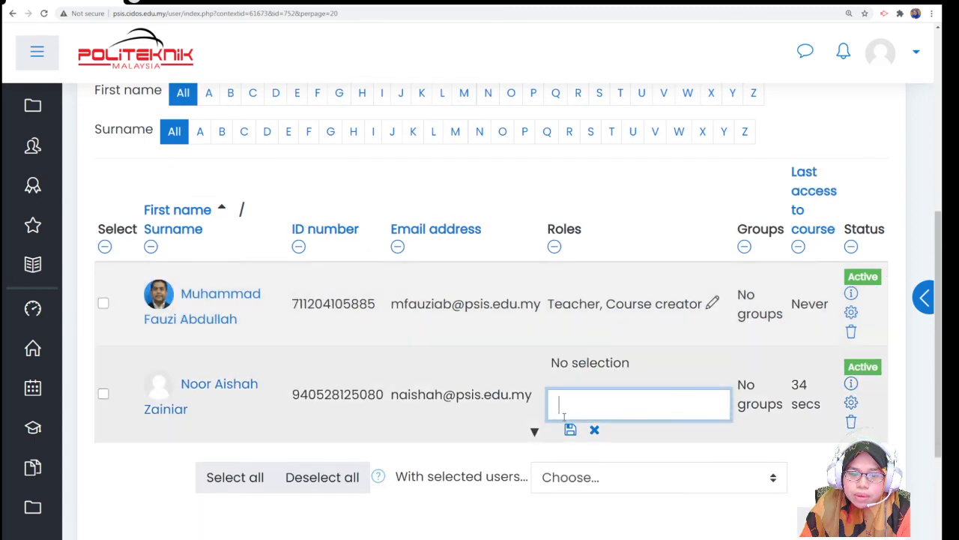
{"action": "left_click", "coordinate": [535, 433]}
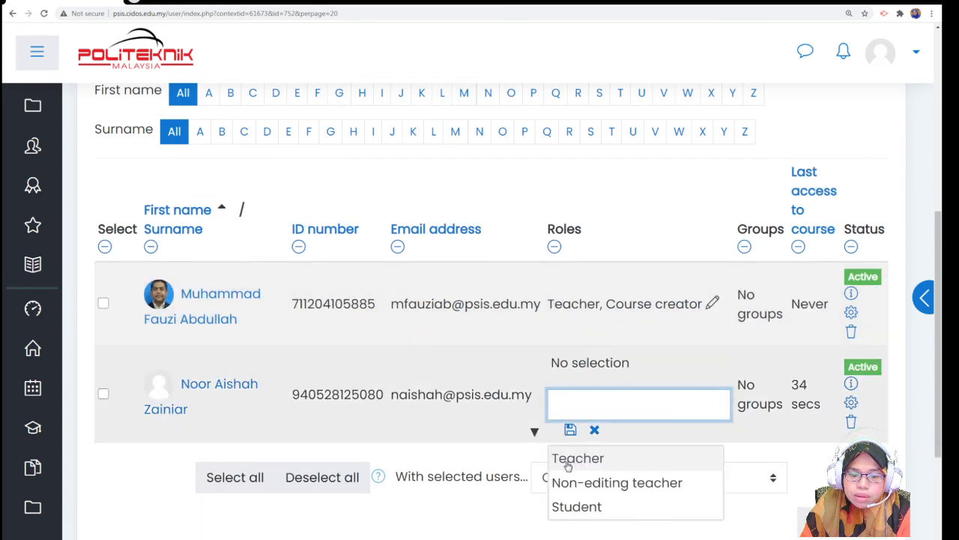
{"action": "left_click", "coordinate": [572, 458]}
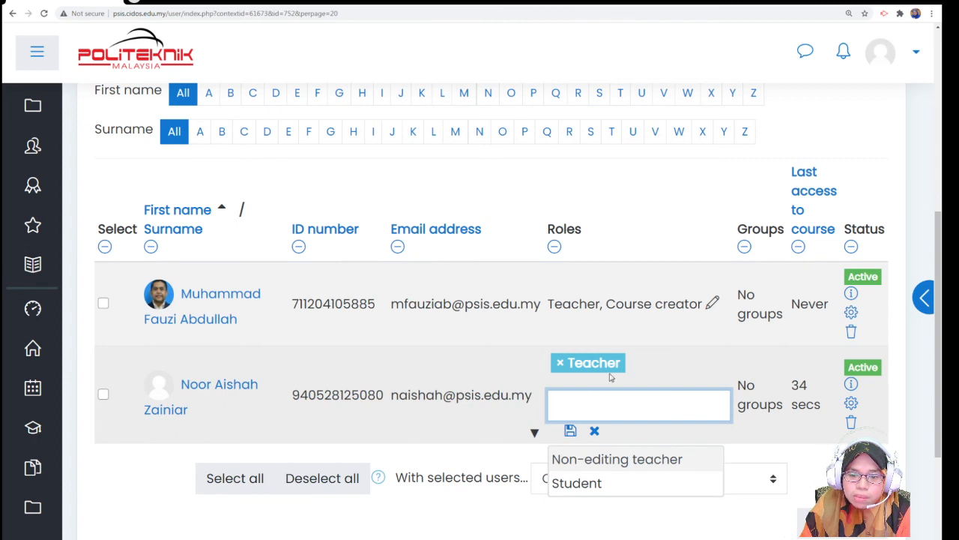
{"action": "left_click", "coordinate": [570, 430]}
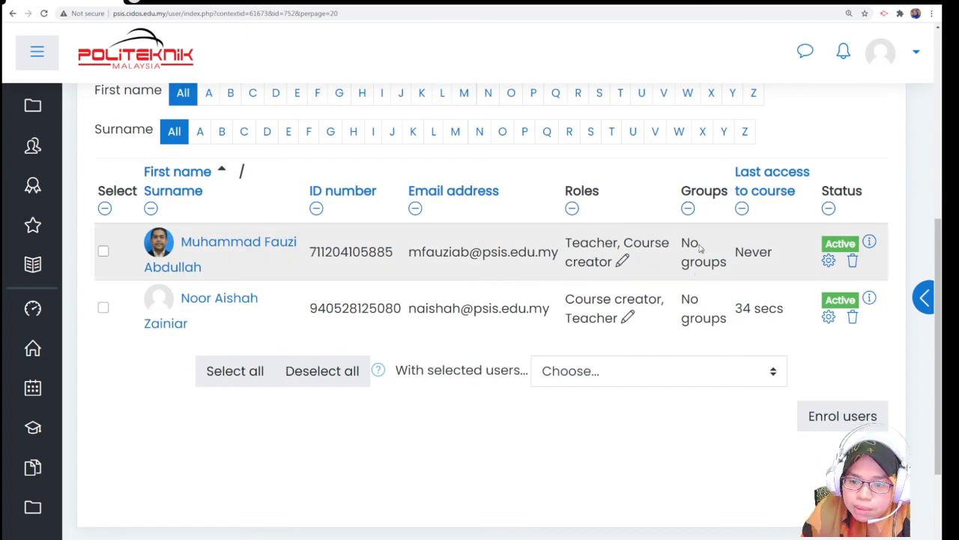
{"action": "left_click", "coordinate": [688, 208]}
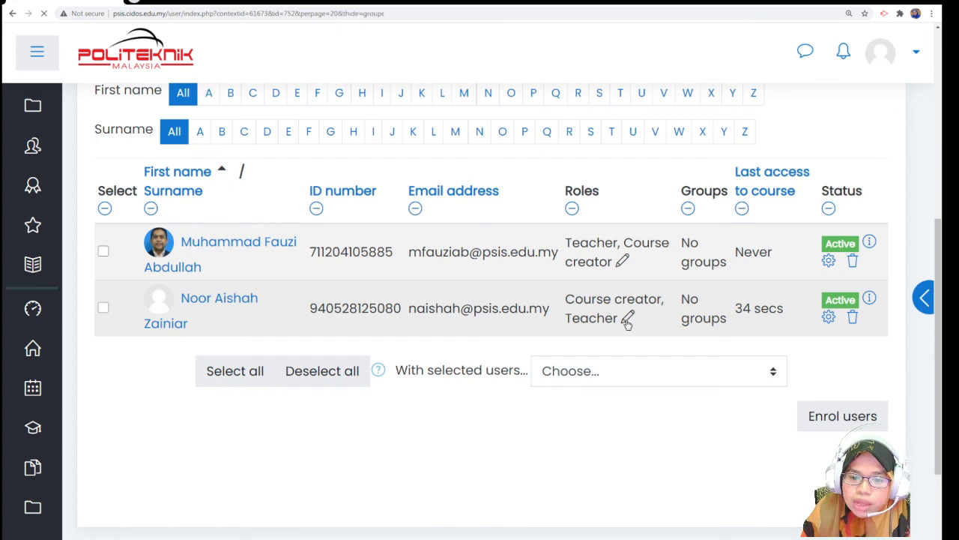
{"action": "scroll", "coordinate": [655, 328], "scroll_direction": "down", "scroll_amount": 6}
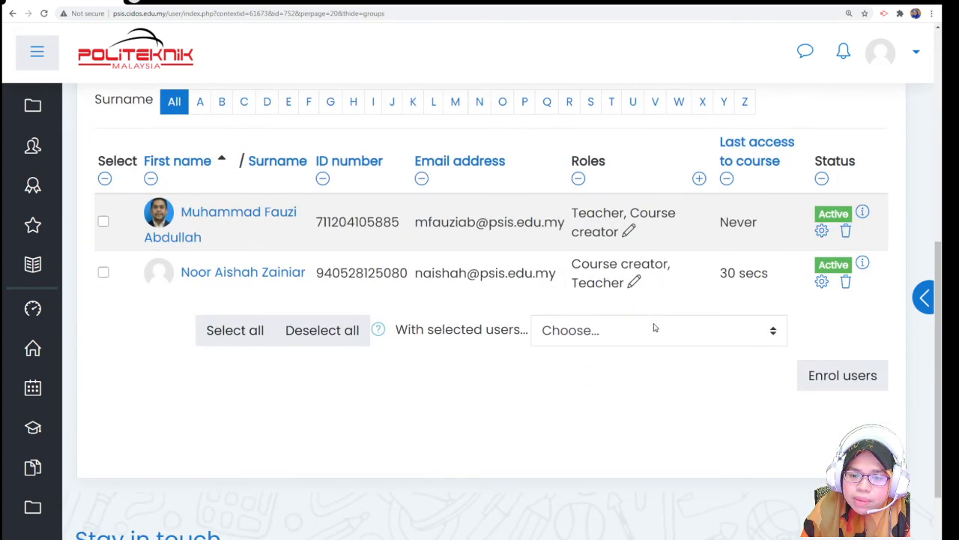
{"action": "left_click", "coordinate": [700, 179]}
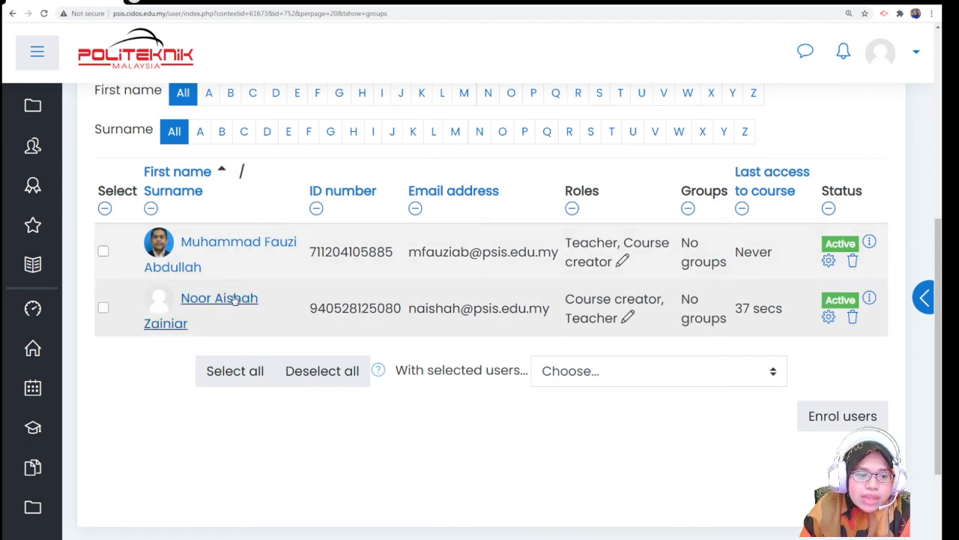
{"action": "scroll", "coordinate": [317, 309], "scroll_direction": "up", "scroll_amount": 2}
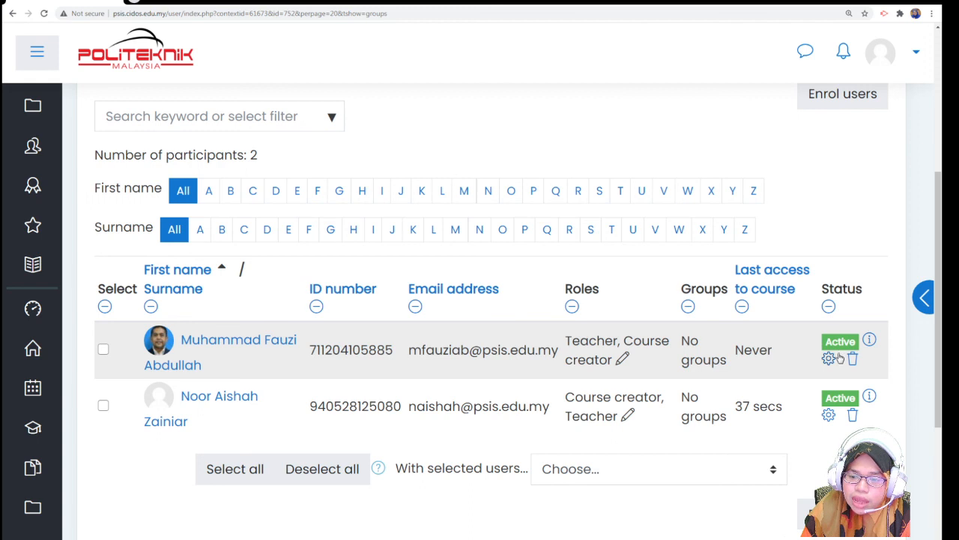
{"action": "left_click", "coordinate": [833, 367]}
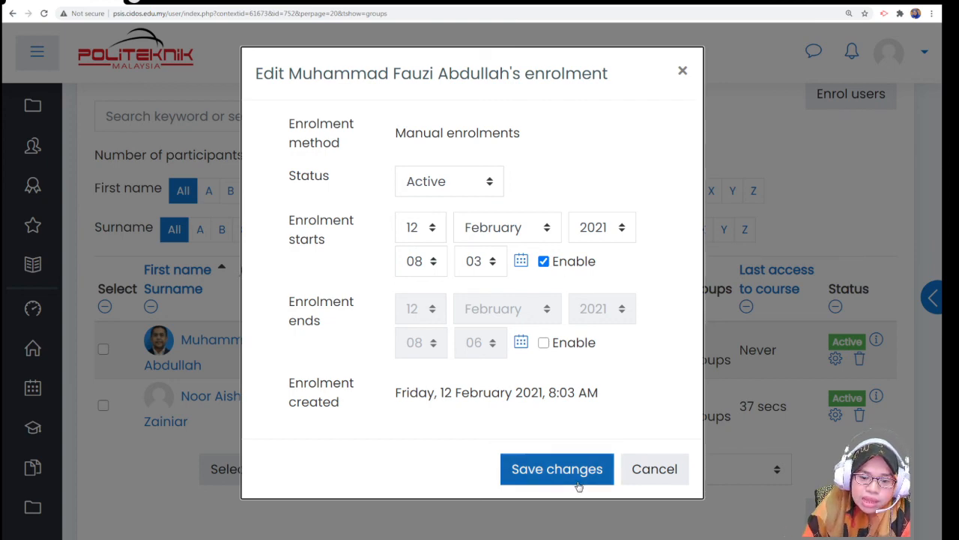
{"action": "left_click", "coordinate": [651, 468]}
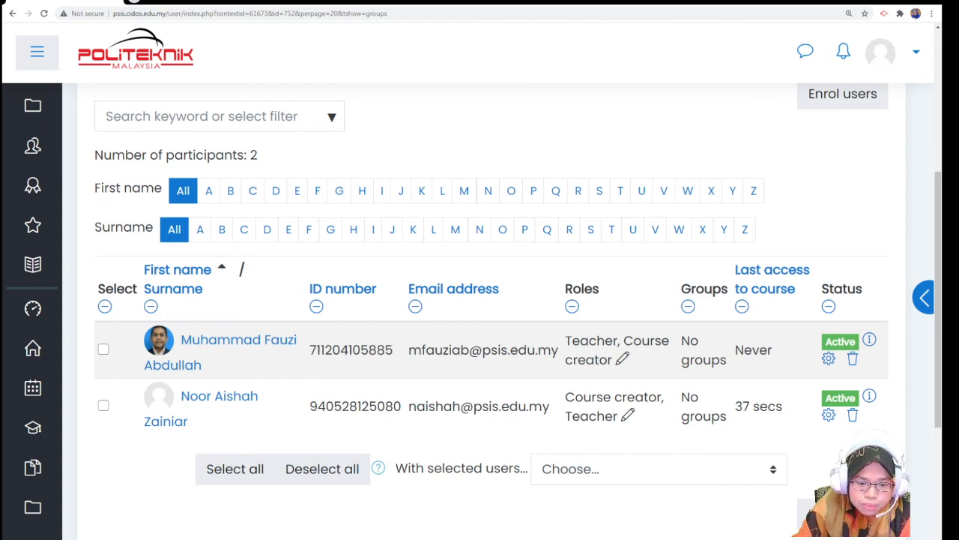
{"action": "scroll", "coordinate": [514, 454], "scroll_direction": "up", "scroll_amount": 1}
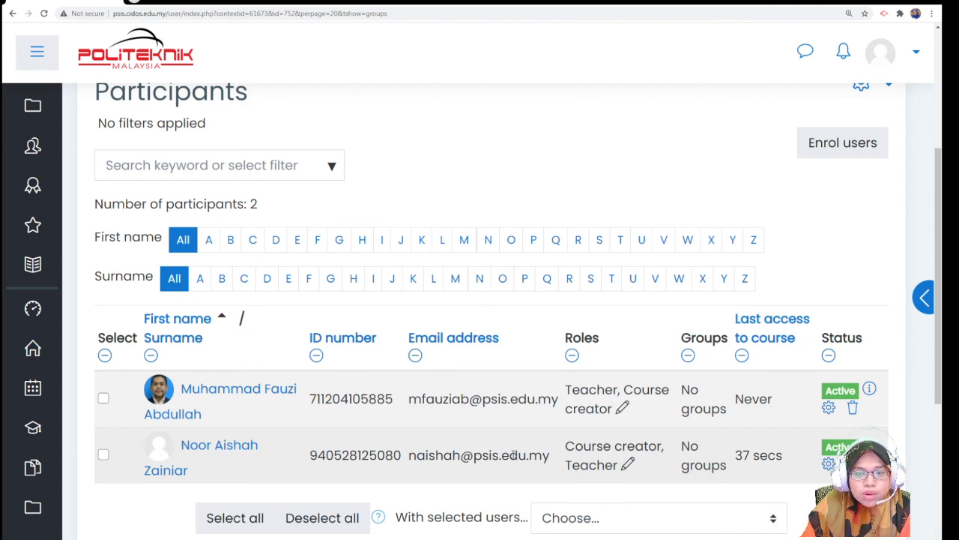
{"action": "scroll", "coordinate": [513, 455], "scroll_direction": "up", "scroll_amount": 3}
{"action": "scroll", "coordinate": [513, 455], "scroll_direction": "down", "scroll_amount": 3}
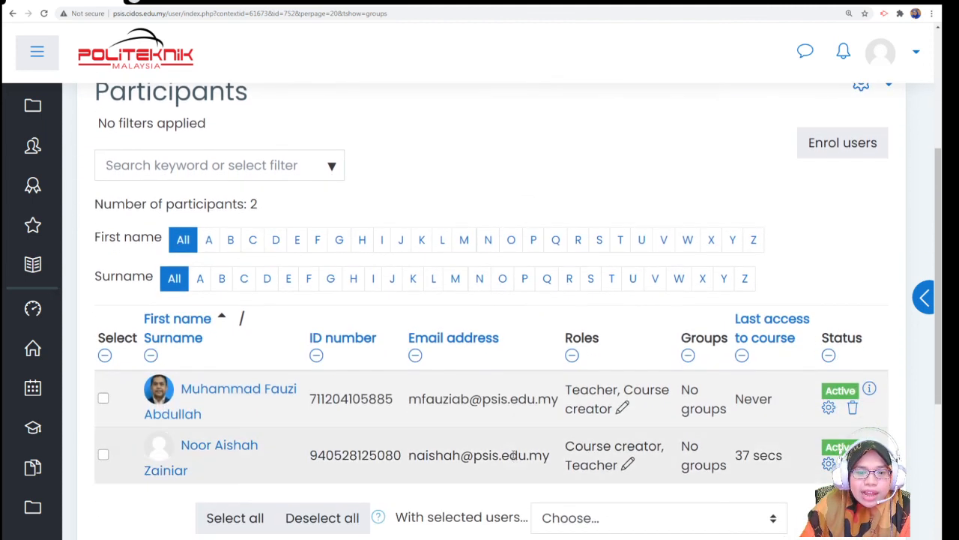
{"action": "scroll", "coordinate": [513, 455], "scroll_direction": "down", "scroll_amount": 4}
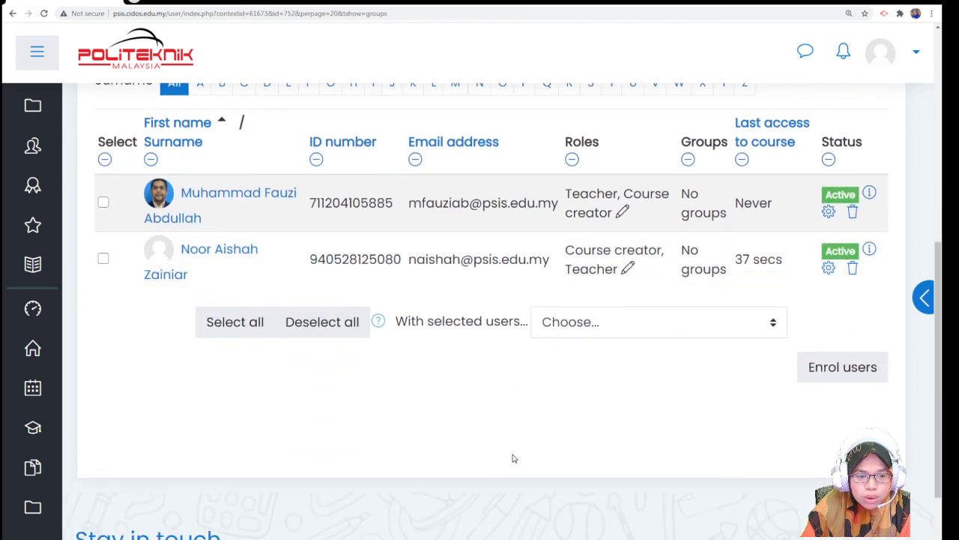
{"action": "scroll", "coordinate": [513, 458], "scroll_direction": "up", "scroll_amount": 3}
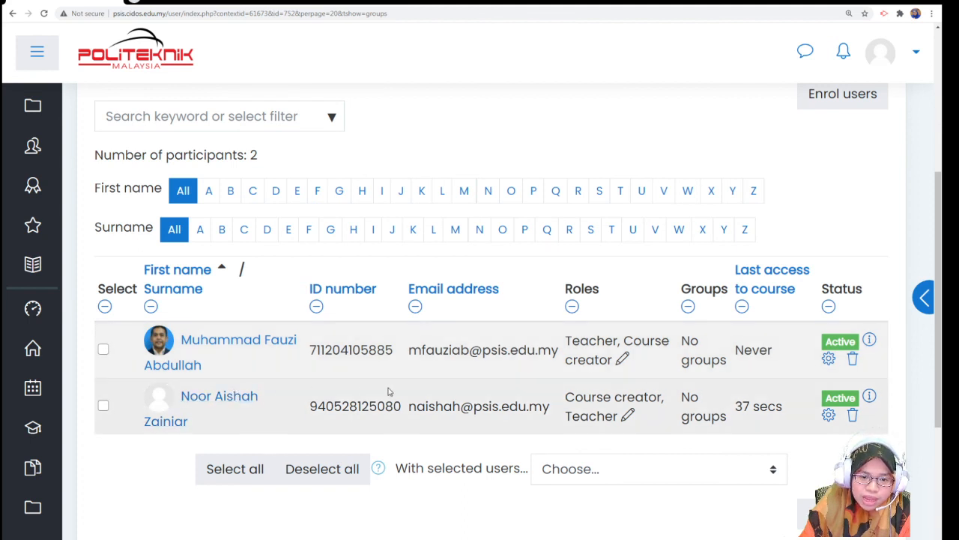
{"action": "scroll", "coordinate": [389, 391], "scroll_direction": "up", "scroll_amount": 2}
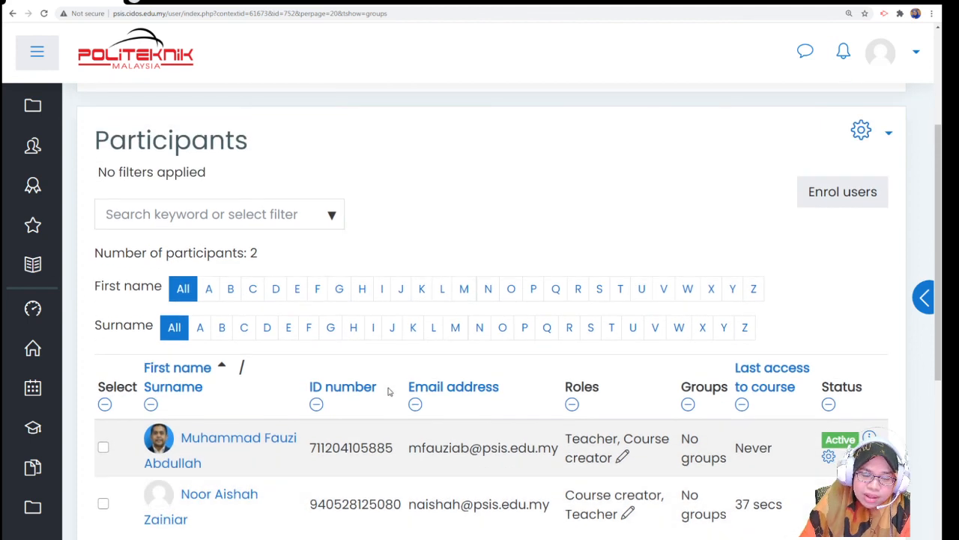